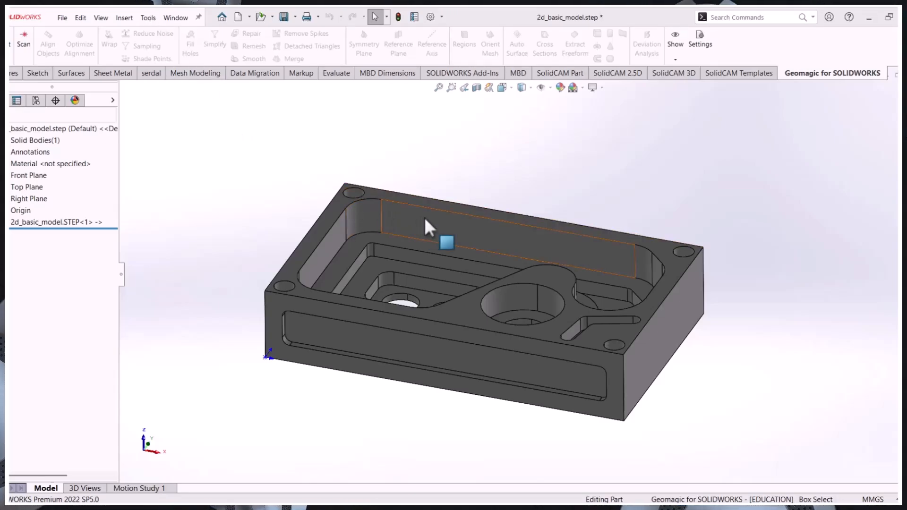
{"action": "middle_click_drag", "start_coordinate": [425, 219], "coordinate": [424, 213]}
{"action": "middle_click_drag", "start_coordinate": [469, 235], "coordinate": [469, 248]}
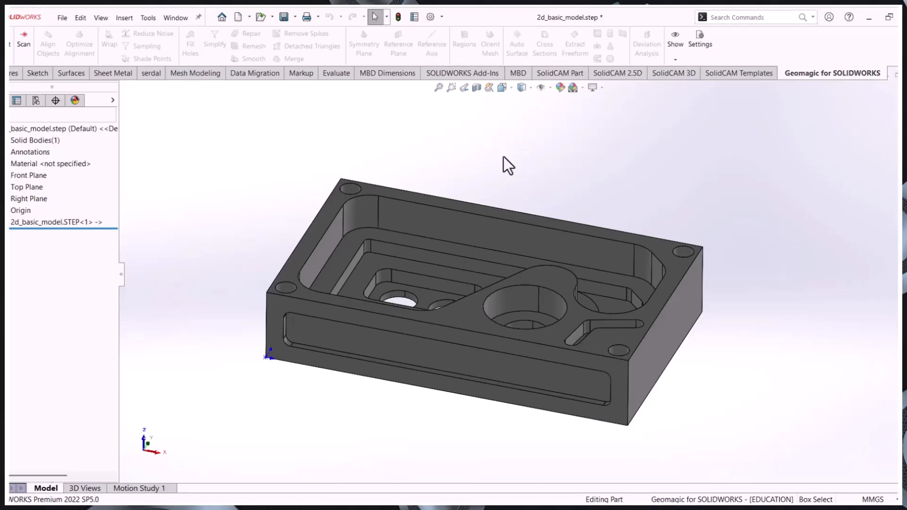
{"action": "middle_click_drag", "start_coordinate": [538, 172], "coordinate": [539, 173]}
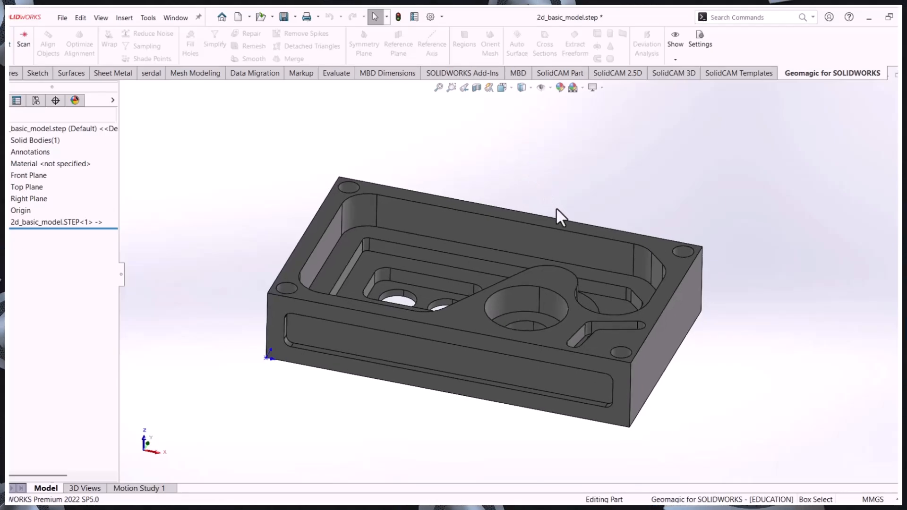
{"action": "middle_click_drag", "start_coordinate": [557, 208], "coordinate": [521, 229]}
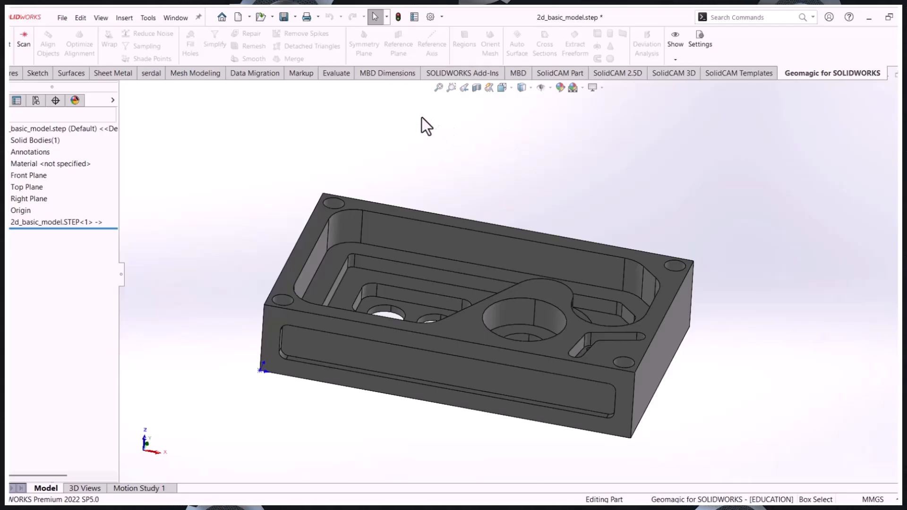
{"action": "left_click", "coordinate": [449, 74]}
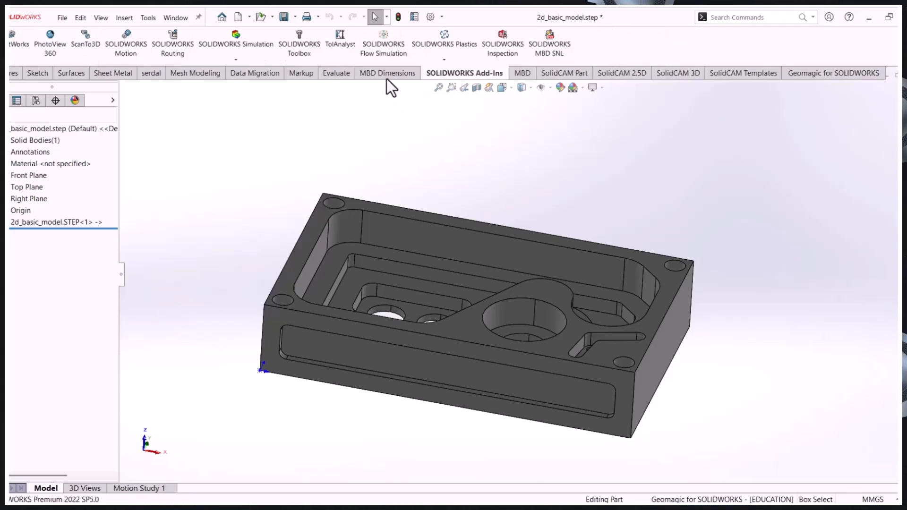
{"action": "left_click", "coordinate": [387, 77]}
{"action": "left_click", "coordinate": [447, 76]}
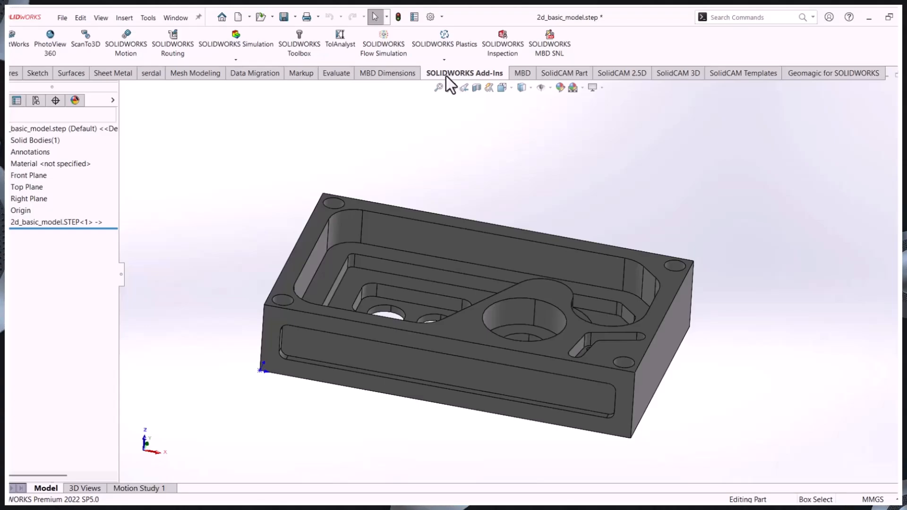
{"action": "left_click", "coordinate": [393, 75]}
{"action": "left_click", "coordinate": [552, 74]}
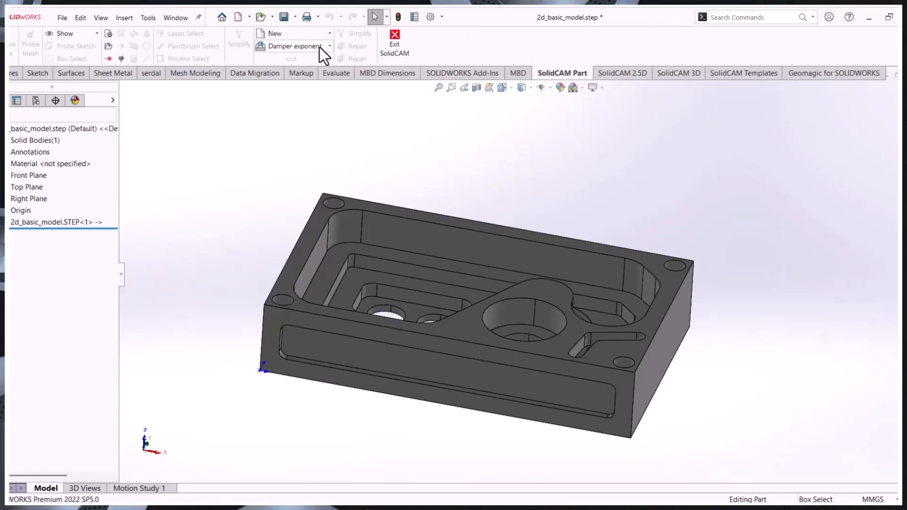
{"action": "left_click", "coordinate": [602, 73]}
{"action": "left_click", "coordinate": [570, 74]}
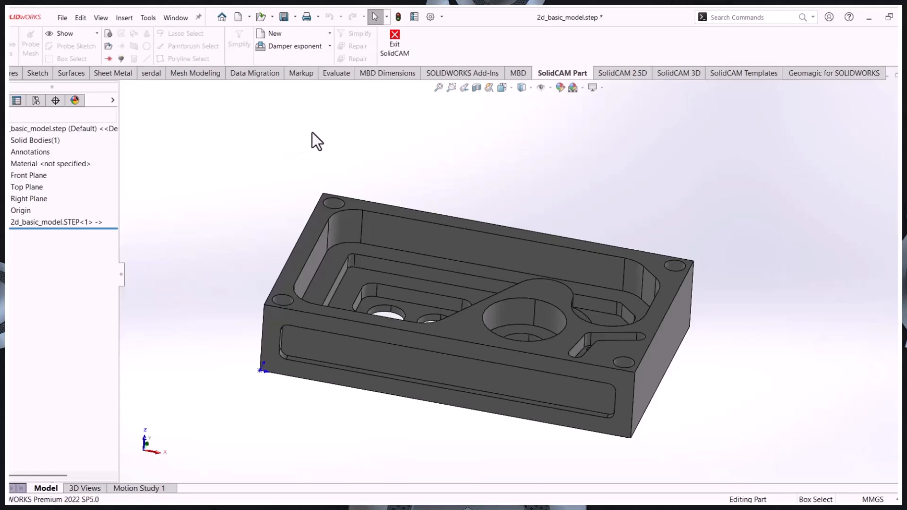
Step: Try to create a new SolidCAM milling part from the open STEP model, saving the document first
{"action": "left_click", "coordinate": [148, 17]}
{"action": "mouse_move", "coordinate": [284, 70]}
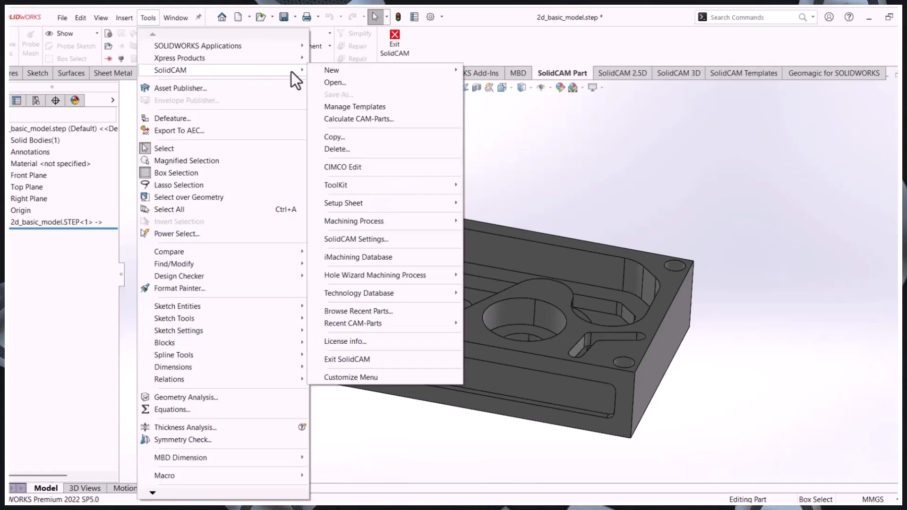
{"action": "mouse_move", "coordinate": [331, 70]}
{"action": "left_click", "coordinate": [473, 70]}
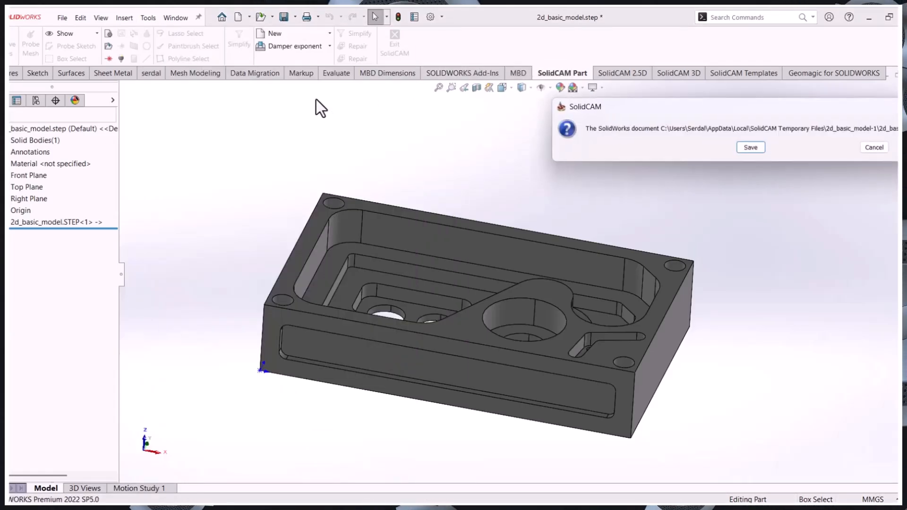
{"action": "left_click", "coordinate": [750, 147]}
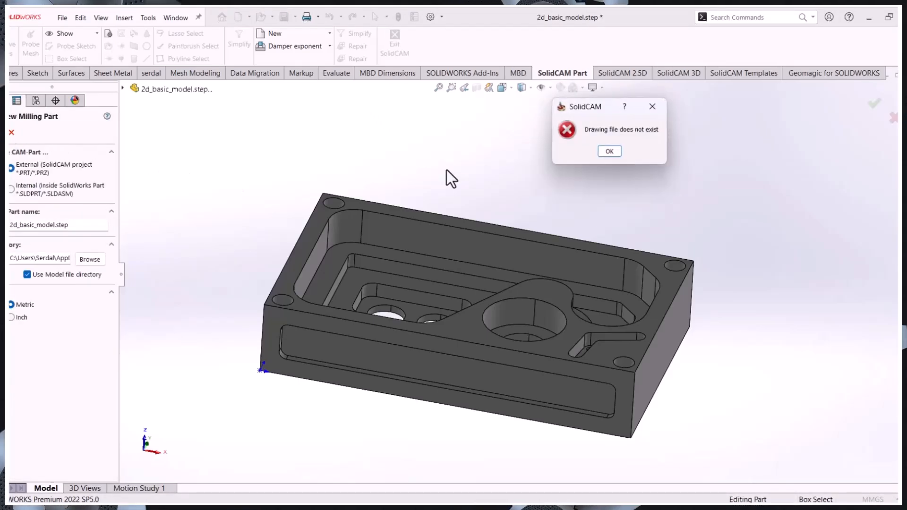
{"action": "left_click", "coordinate": [610, 151]}
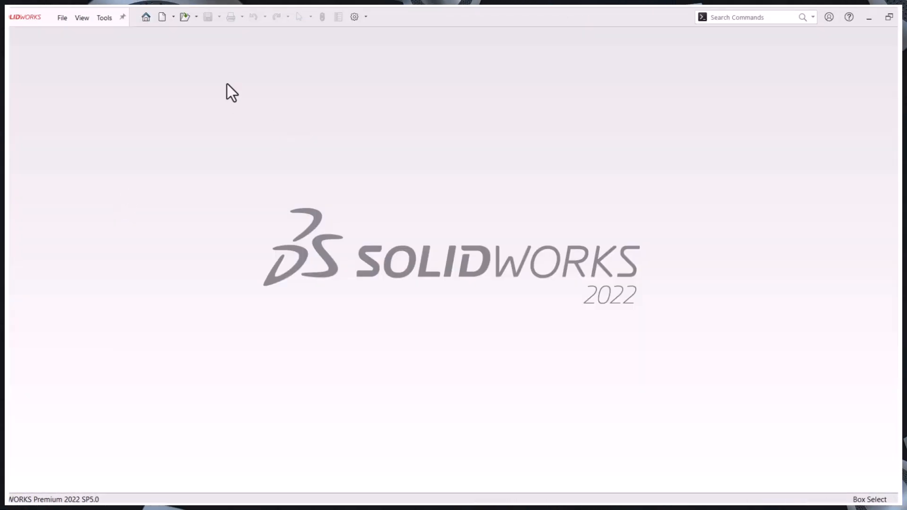
Step: Try to open the recent document basic_kompleks
{"action": "left_click", "coordinate": [62, 19]}
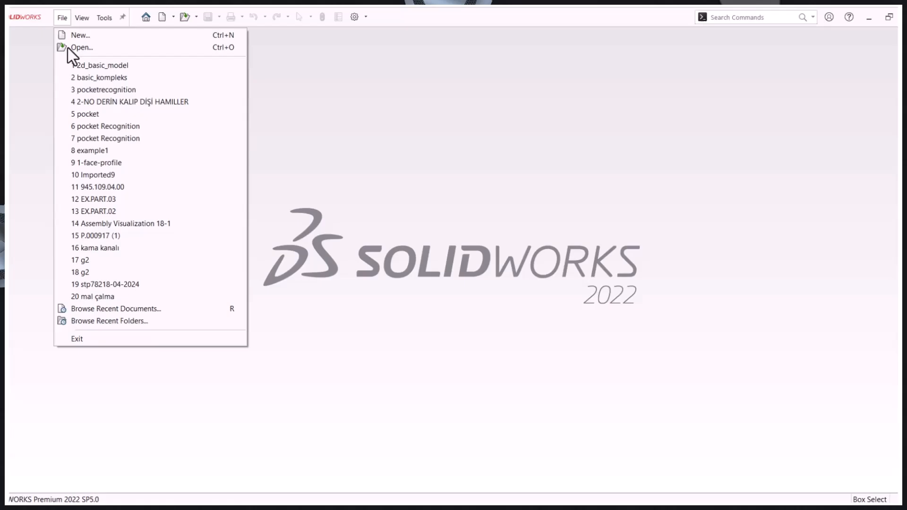
{"action": "left_click", "coordinate": [91, 80]}
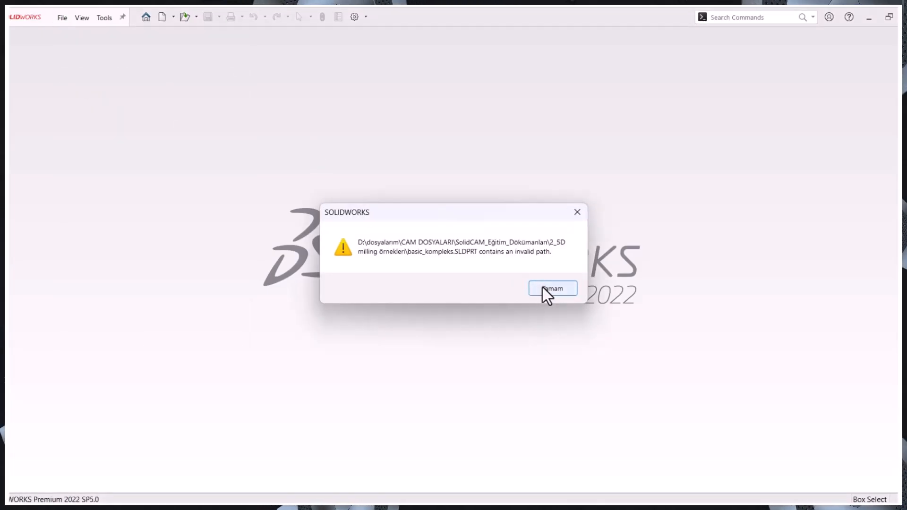
{"action": "left_click", "coordinate": [547, 291]}
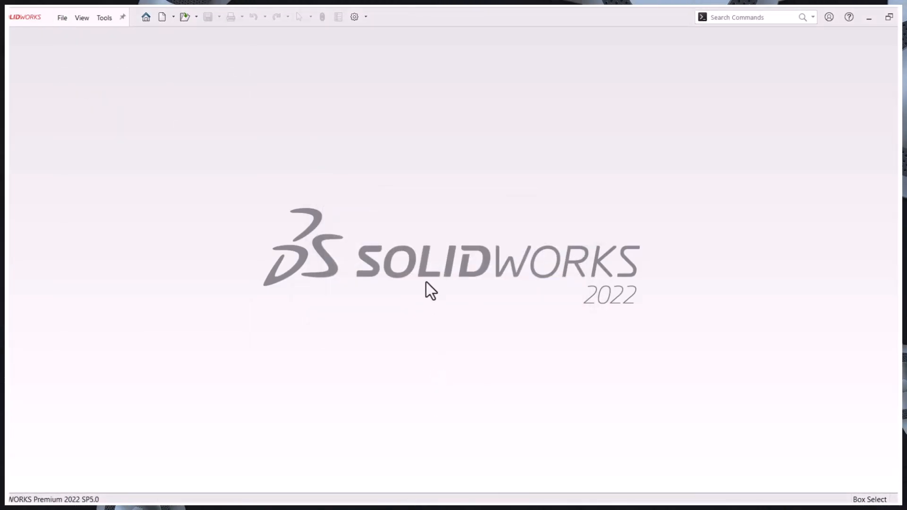
Step: Open 2d_basic_model from the desktop's youtube folder, subfolder solidcam powermill catia, using File Explorer, and close the import diagnostics
{"action": "key", "text": "super+e"}
{"action": "left_click", "coordinate": [407, 392]}
{"action": "left_click", "coordinate": [370, 218]}
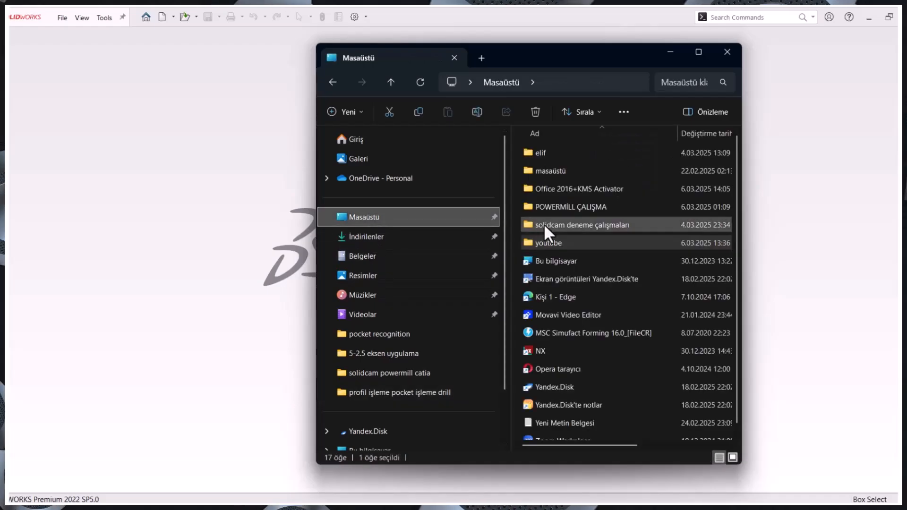
{"action": "double_click", "coordinate": [548, 242]}
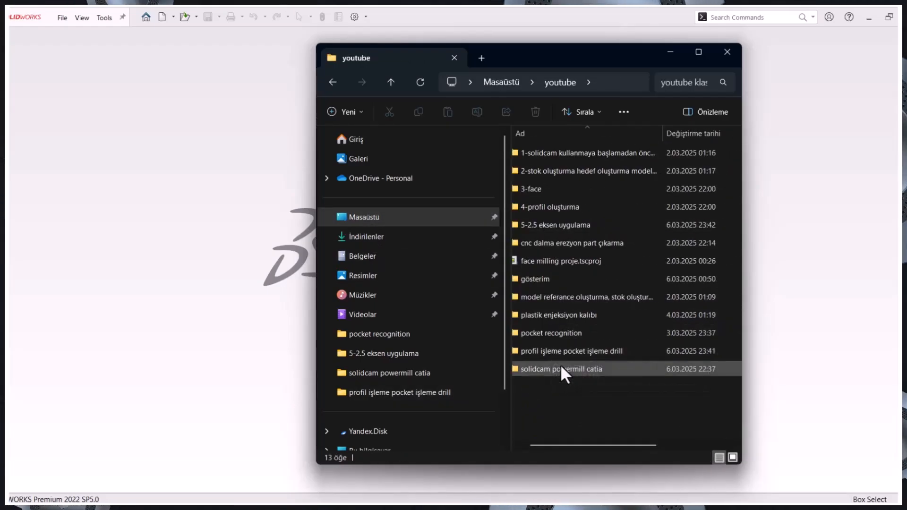
{"action": "double_click", "coordinate": [577, 369]}
{"action": "double_click", "coordinate": [579, 225]}
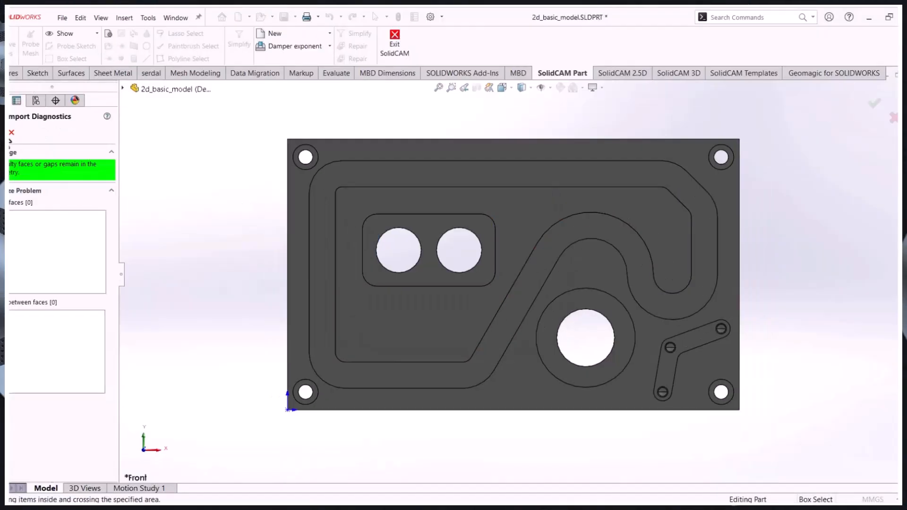
{"action": "left_click", "coordinate": [11, 133]}
Step: Create a new external metric SolidCAM milling part, saving the model as the SOLIDWORKS part 2d_basic_model2
{"action": "middle_click_drag", "start_coordinate": [326, 283], "coordinate": [312, 193]}
{"action": "scroll", "coordinate": [486, 255], "scroll_direction": "up", "scroll_amount": 4}
{"action": "middle_click_drag", "start_coordinate": [490, 246], "coordinate": [489, 259]}
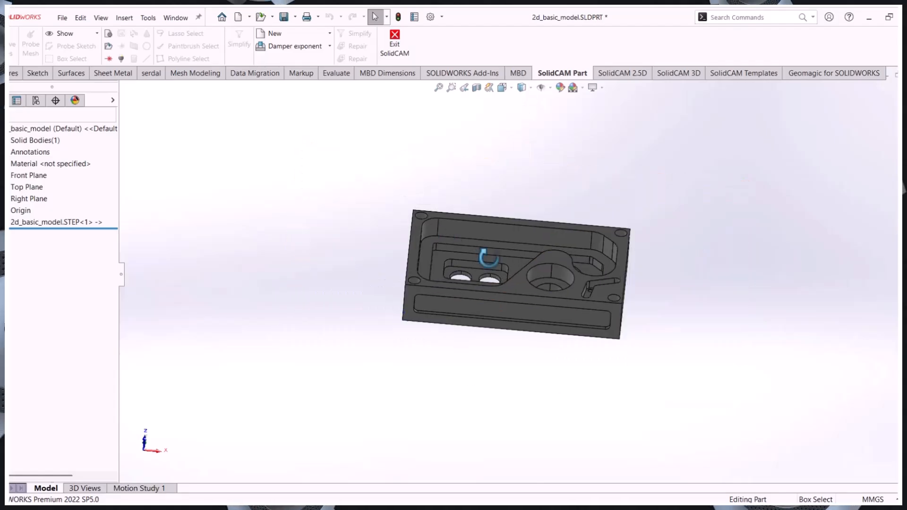
{"action": "scroll", "coordinate": [488, 258], "scroll_direction": "up", "scroll_amount": 3}
{"action": "left_click", "coordinate": [148, 18]}
{"action": "mouse_move", "coordinate": [166, 60]}
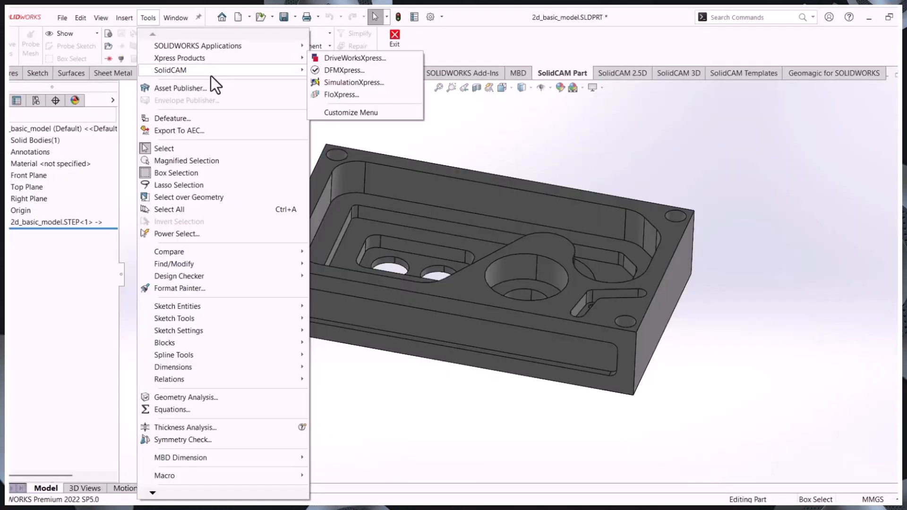
{"action": "left_click", "coordinate": [456, 135]}
{"action": "left_click", "coordinate": [157, 19]}
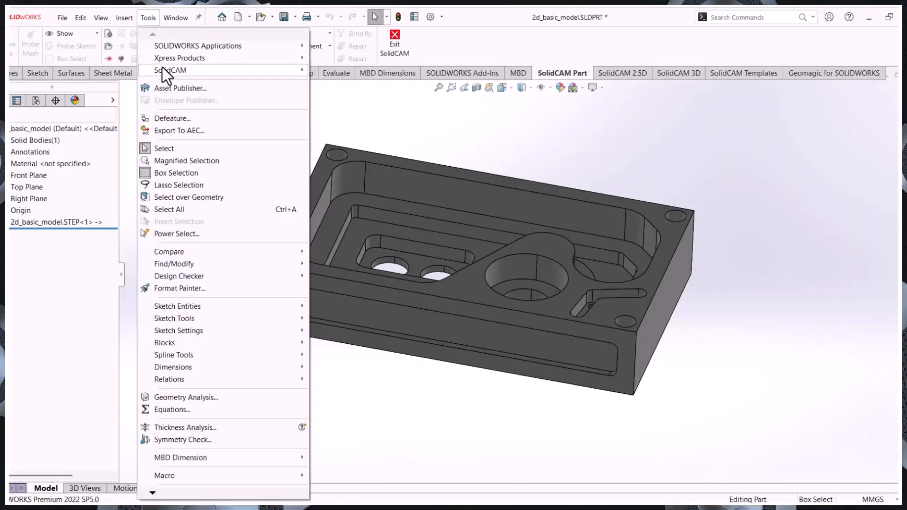
{"action": "mouse_move", "coordinate": [162, 70]}
{"action": "mouse_move", "coordinate": [420, 76]}
{"action": "left_click", "coordinate": [475, 72]}
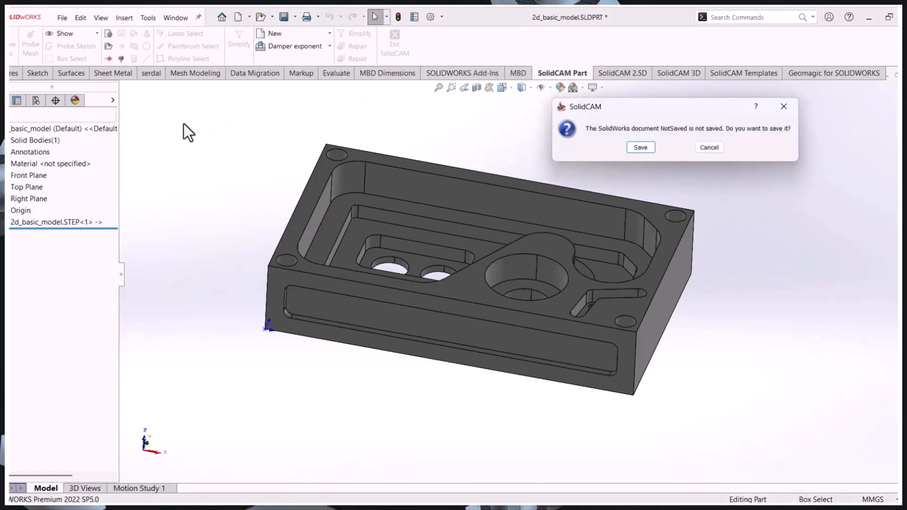
{"action": "left_click", "coordinate": [635, 150]}
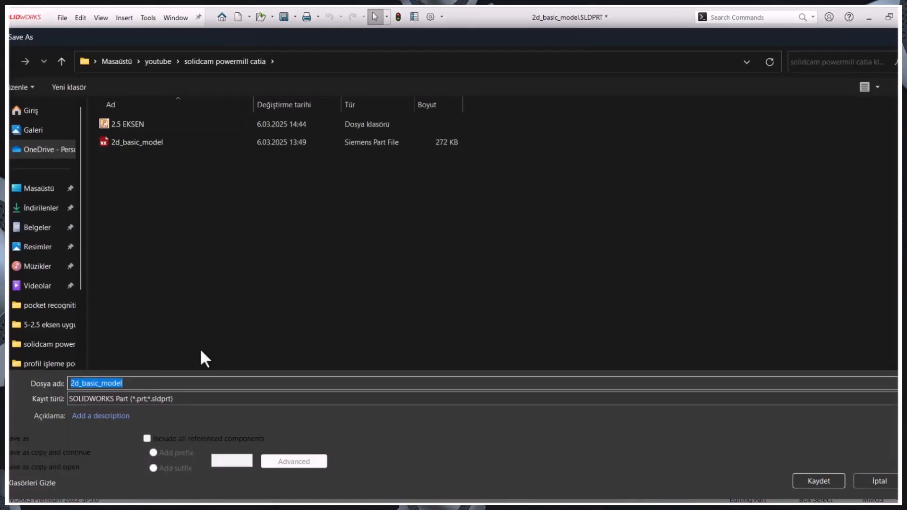
{"action": "left_click", "coordinate": [187, 384]}
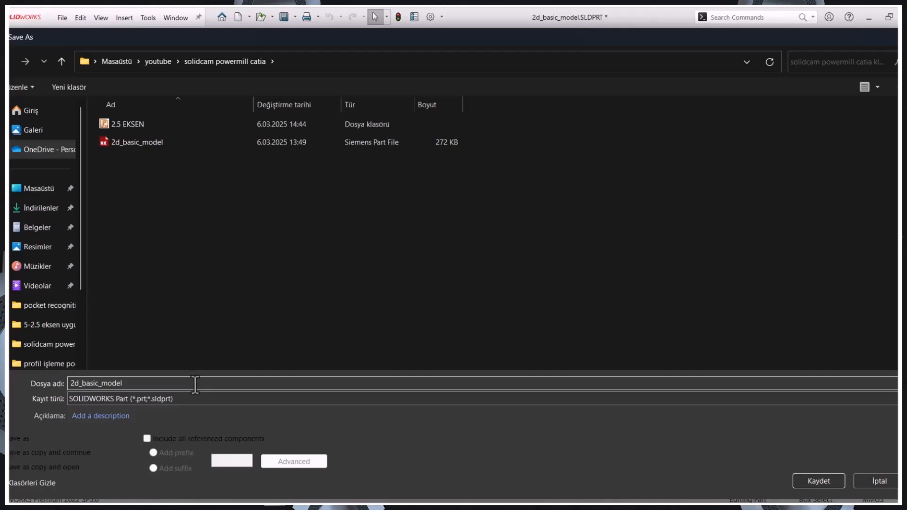
{"action": "key", "text": "Return"}
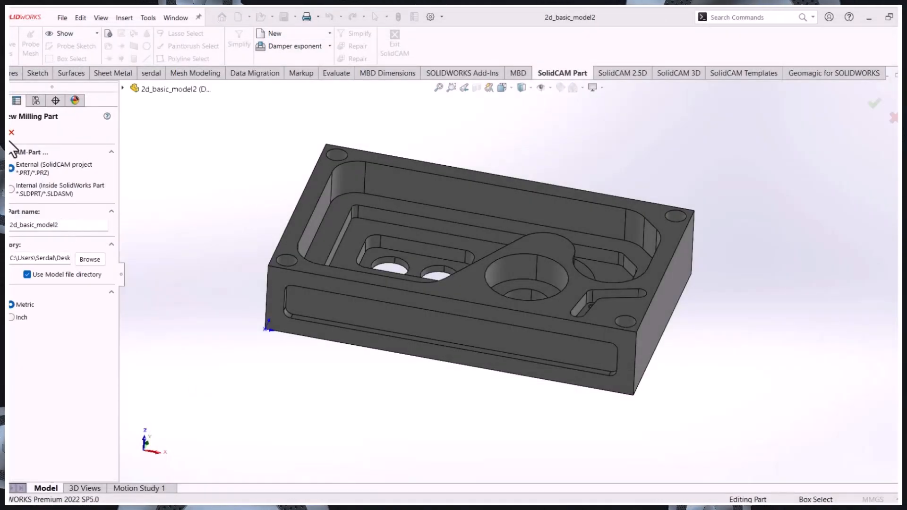
{"action": "left_click", "coordinate": [11, 134]}
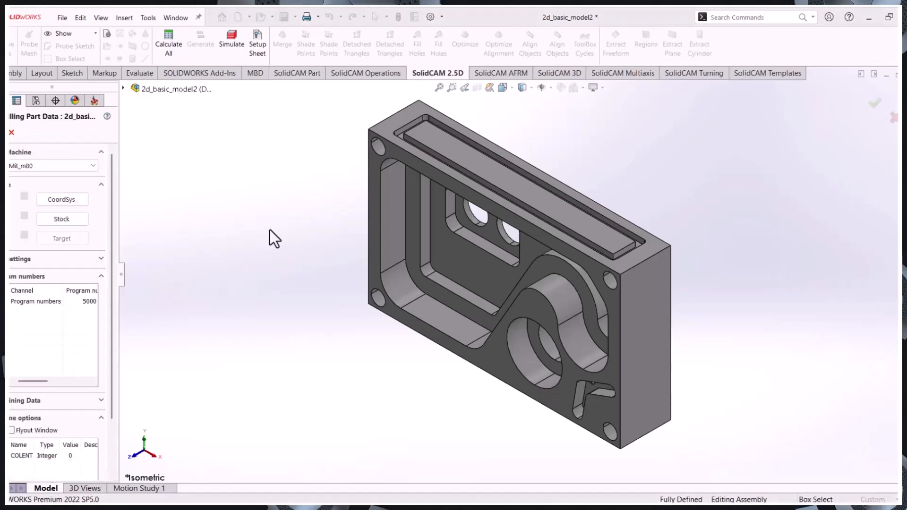
Step: Define machine coordinate system 1 by selecting the part's upper face, with the origin at the top center of the model box
{"action": "middle_click_drag", "start_coordinate": [296, 254], "coordinate": [330, 270]}
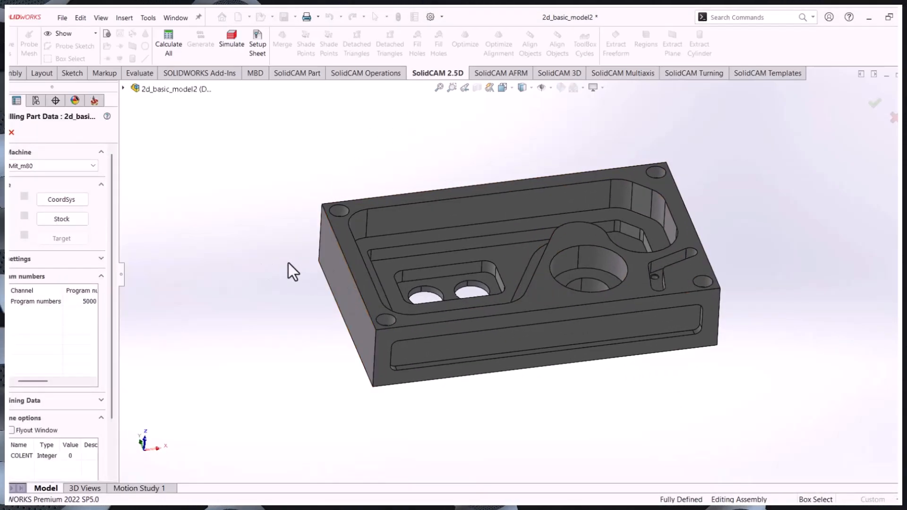
{"action": "scroll", "coordinate": [544, 241], "scroll_direction": "down", "scroll_amount": 1}
{"action": "middle_click_drag", "start_coordinate": [488, 246], "coordinate": [487, 248]}
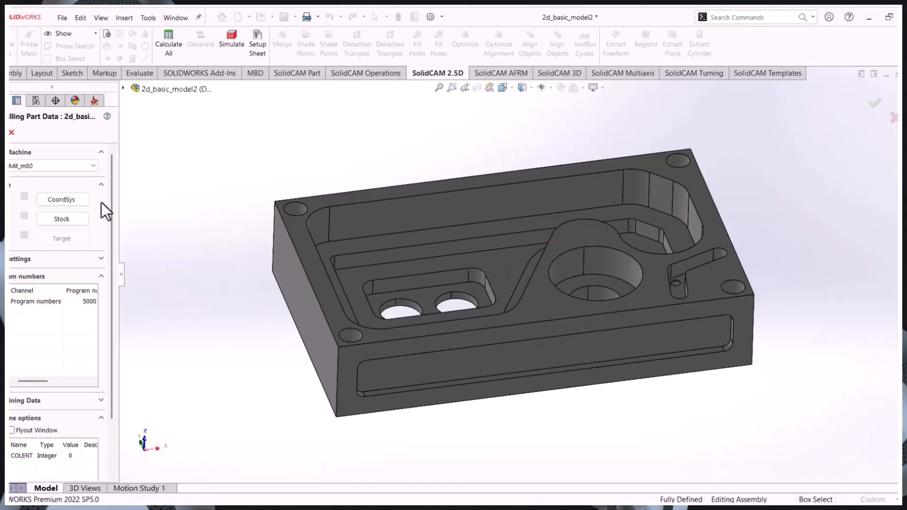
{"action": "left_click", "coordinate": [83, 199]}
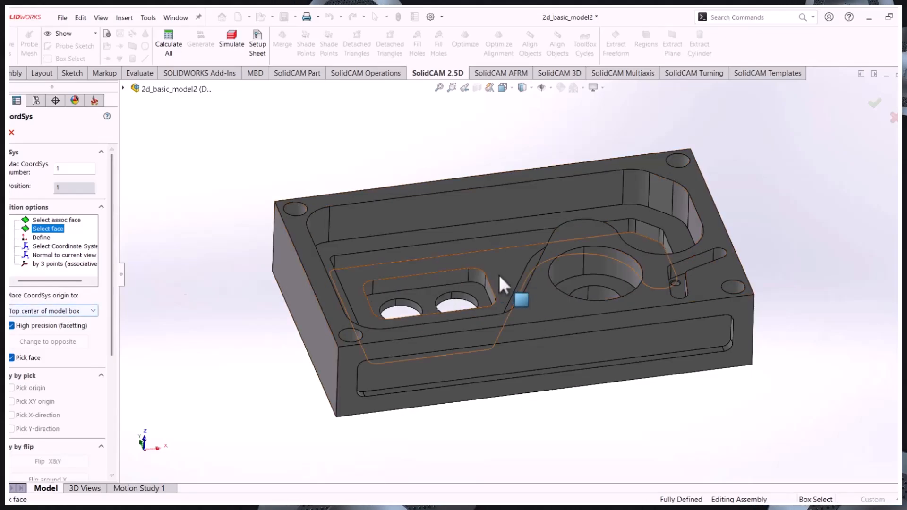
{"action": "left_click", "coordinate": [539, 304]}
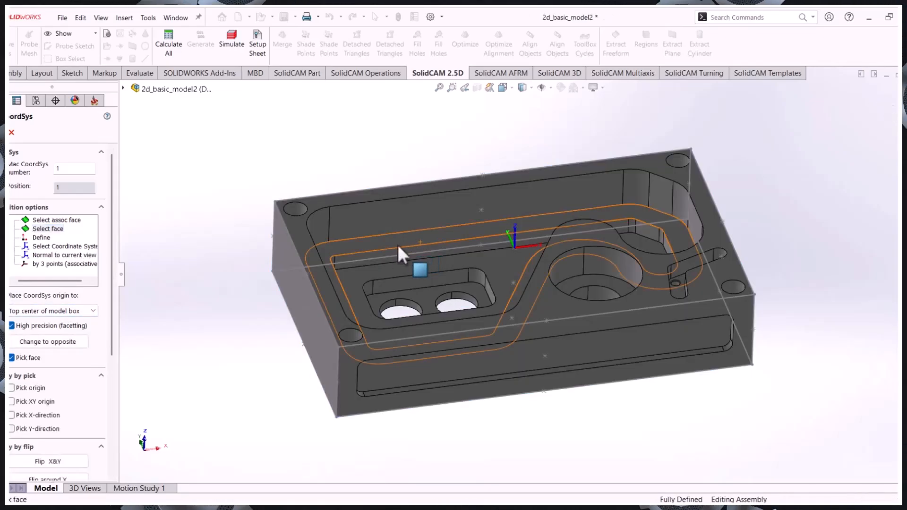
{"action": "mouse_move", "coordinate": [398, 246]}
{"action": "middle_mouse_down"}
{"action": "mouse_move", "coordinate": [389, 231]}
{"action": "mouse_move", "coordinate": [392, 241]}
{"action": "middle_mouse_up"}
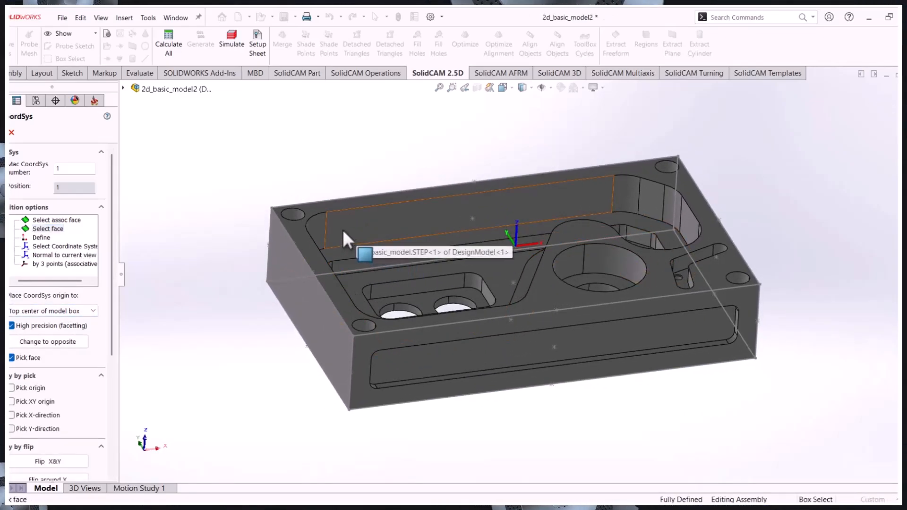
{"action": "left_click", "coordinate": [1, 133]}
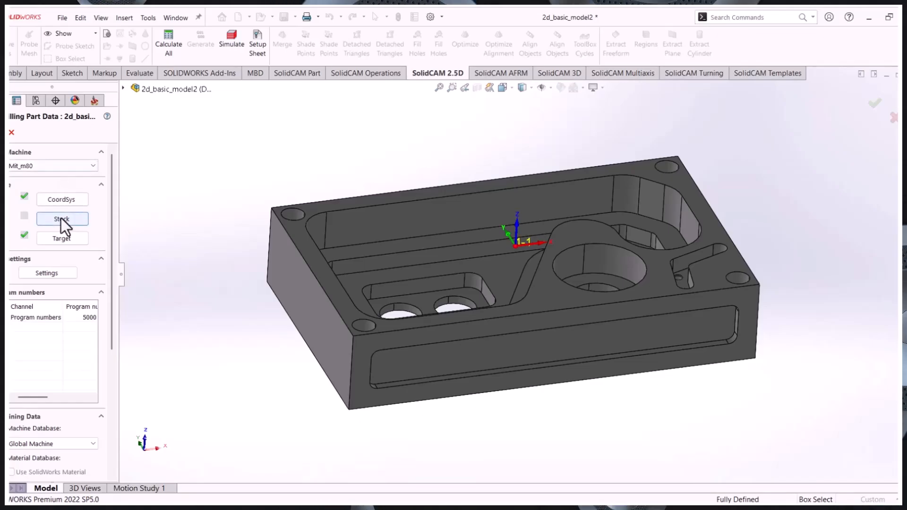
Step: Define the stock as a box relative to the solid model with 0 offsets on all sides, and finish the milling part data
{"action": "left_click", "coordinate": [61, 219]}
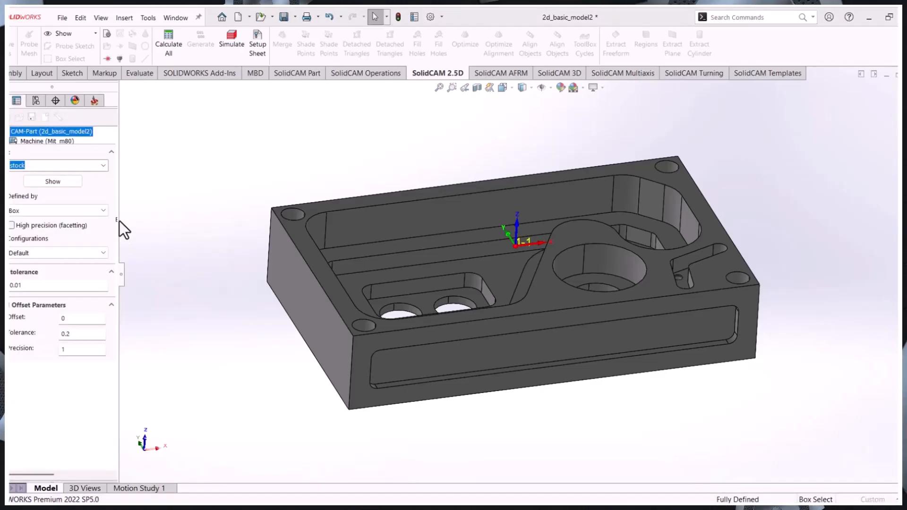
{"action": "left_click", "coordinate": [516, 306]}
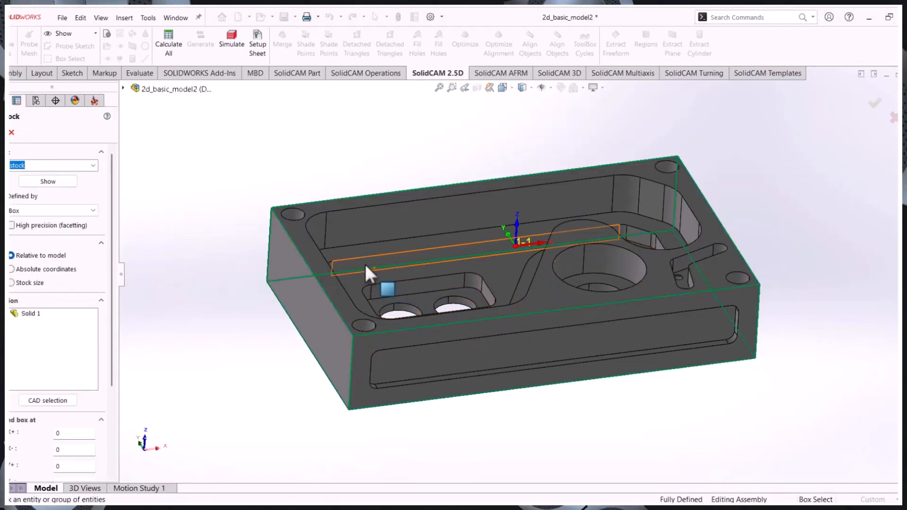
{"action": "left_click_drag", "start_coordinate": [111, 250], "coordinate": [102, 347]}
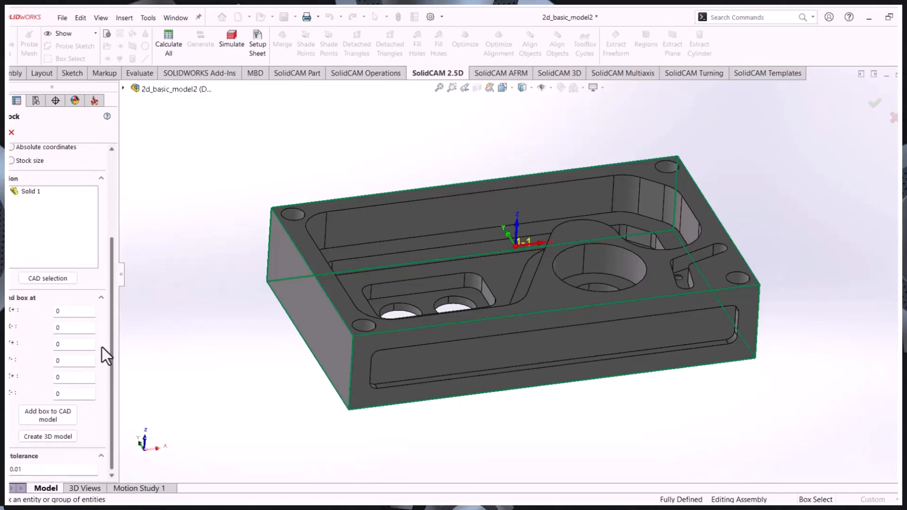
{"action": "double_click", "coordinate": [59, 310]}
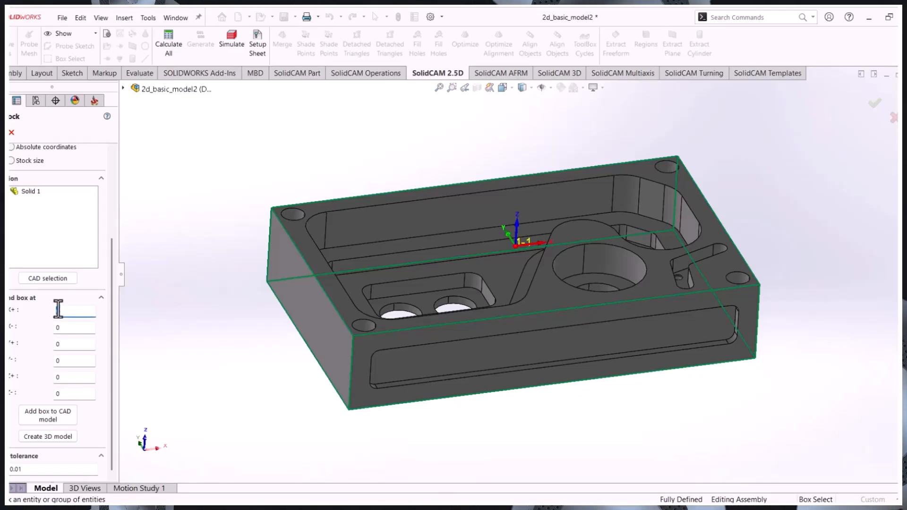
{"action": "double_click", "coordinate": [64, 327]}
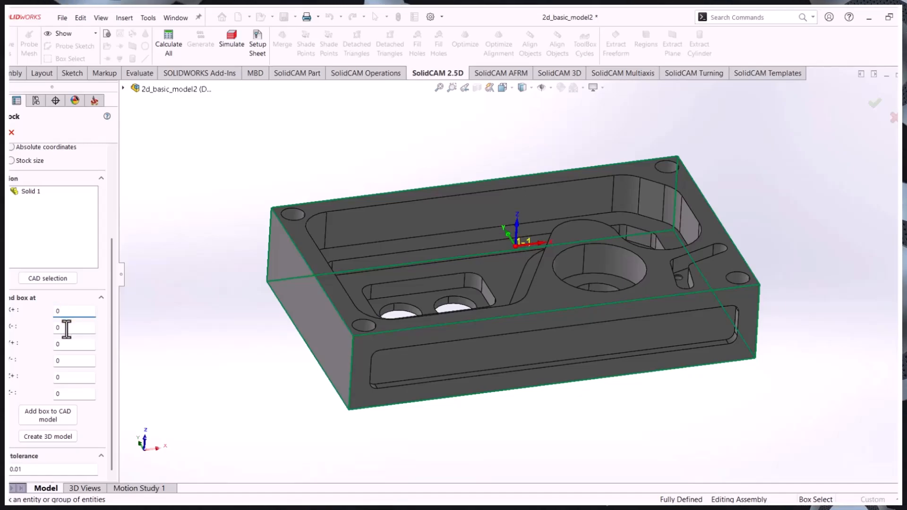
{"action": "left_click", "coordinate": [68, 344]}
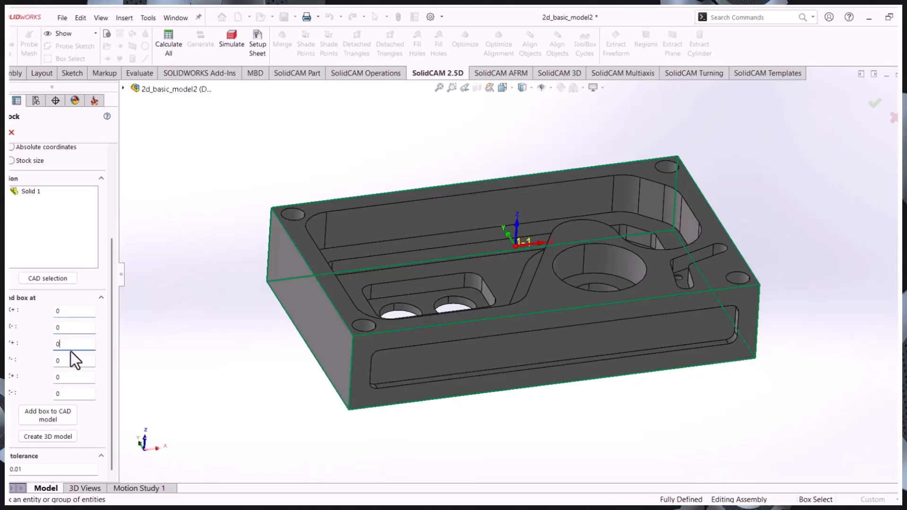
{"action": "key", "text": "Return"}
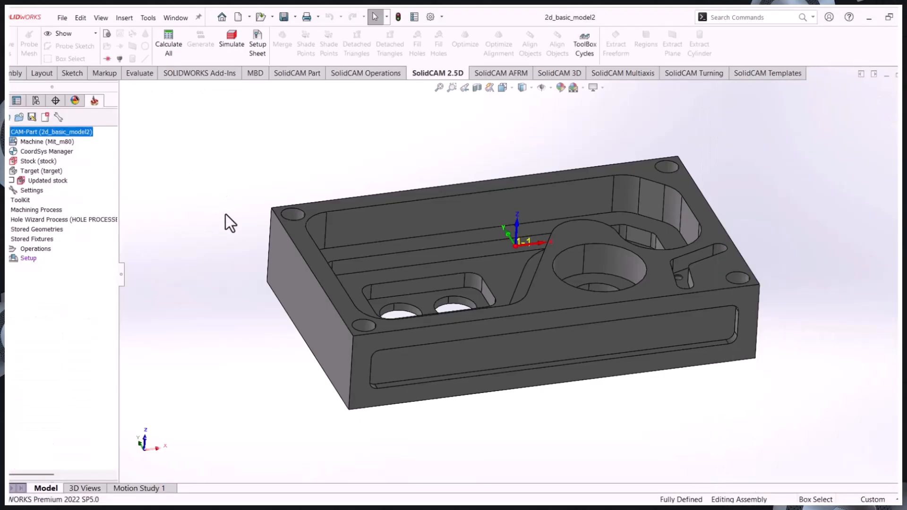
Step: Add a pocket milling operation in coordinate system MAC 1, using the closed outline of the large curved pocket as its contour geometry
{"action": "right_click", "coordinate": [42, 251]}
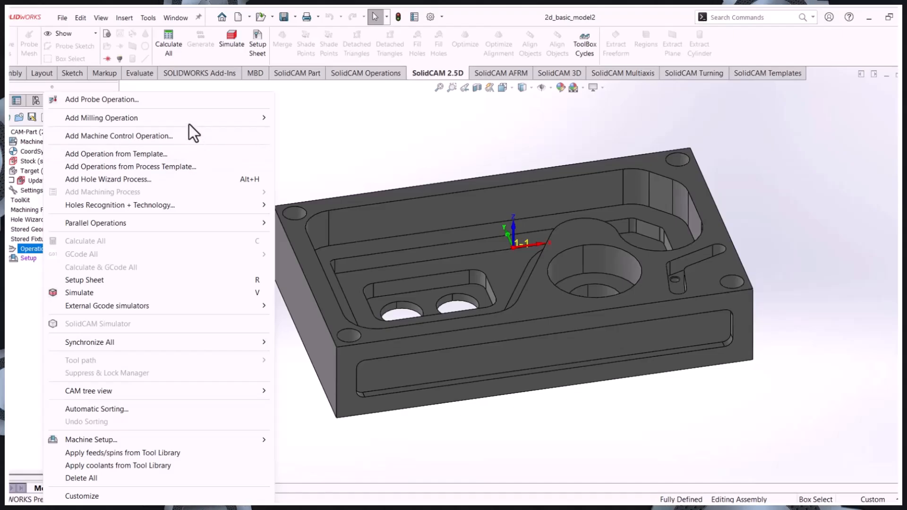
{"action": "mouse_move", "coordinate": [188, 119]}
{"action": "left_click", "coordinate": [318, 103]}
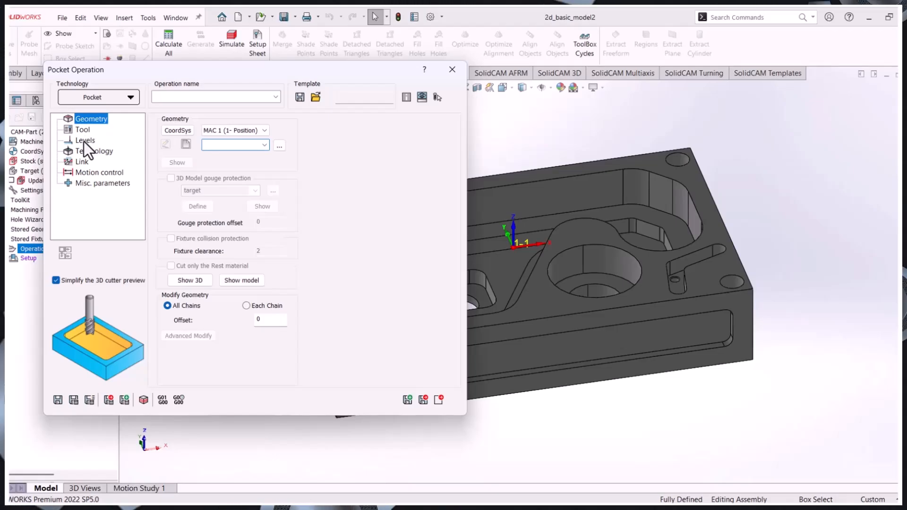
{"action": "left_click", "coordinate": [185, 145]}
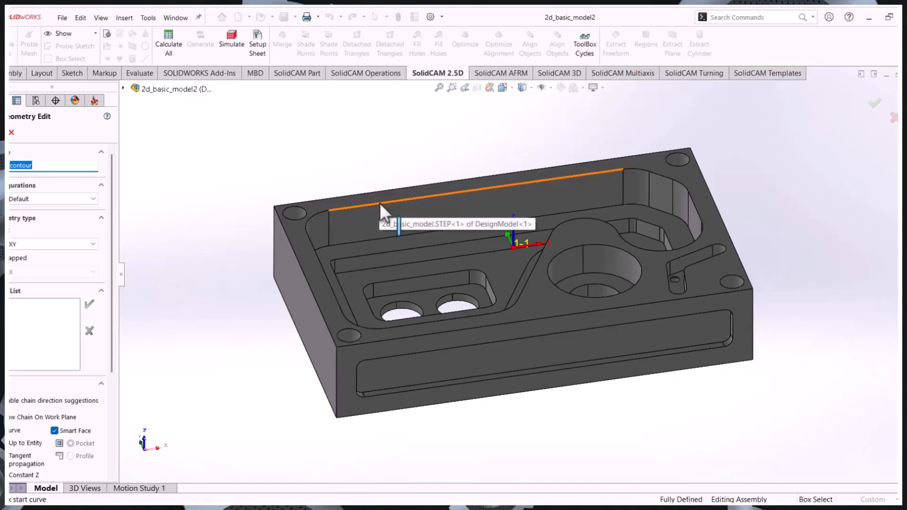
{"action": "left_click", "coordinate": [391, 241]}
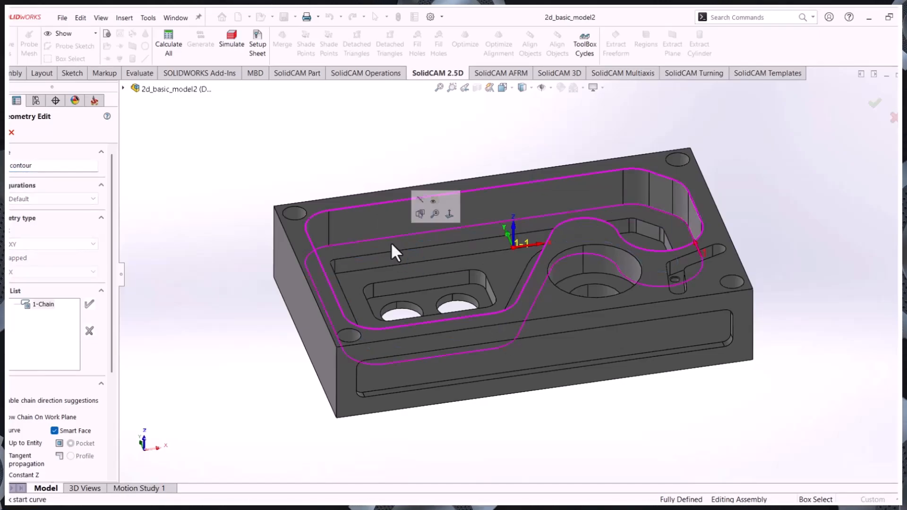
{"action": "middle_click_drag", "start_coordinate": [389, 241], "coordinate": [342, 173]}
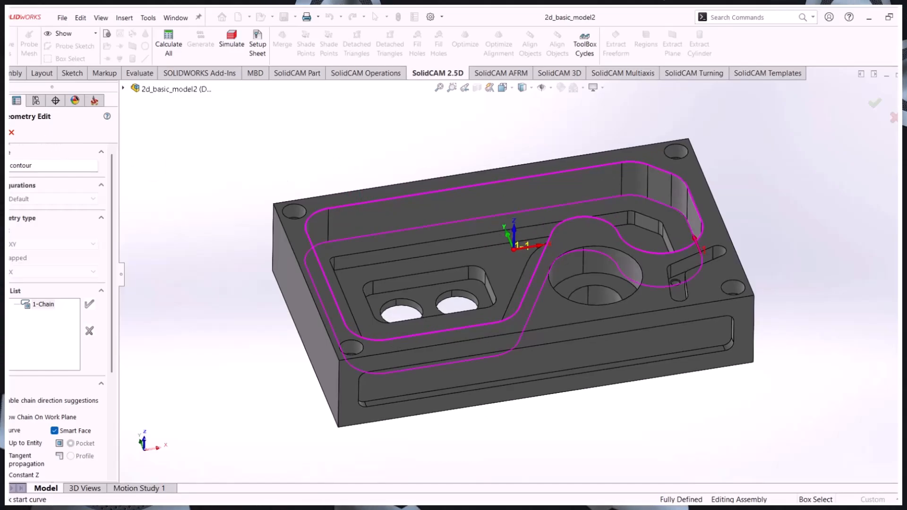
{"action": "key", "text": "Return"}
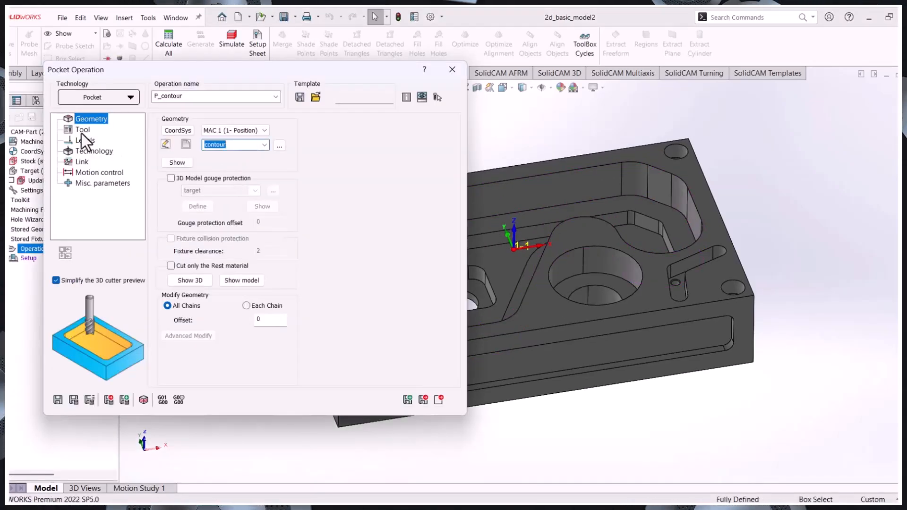
Step: Create a bull nose mill with 16 mm diameter and 0.8 mm corner radius and assign it to the pocket operation
{"action": "left_click", "coordinate": [82, 130]}
{"action": "left_click", "coordinate": [222, 325]}
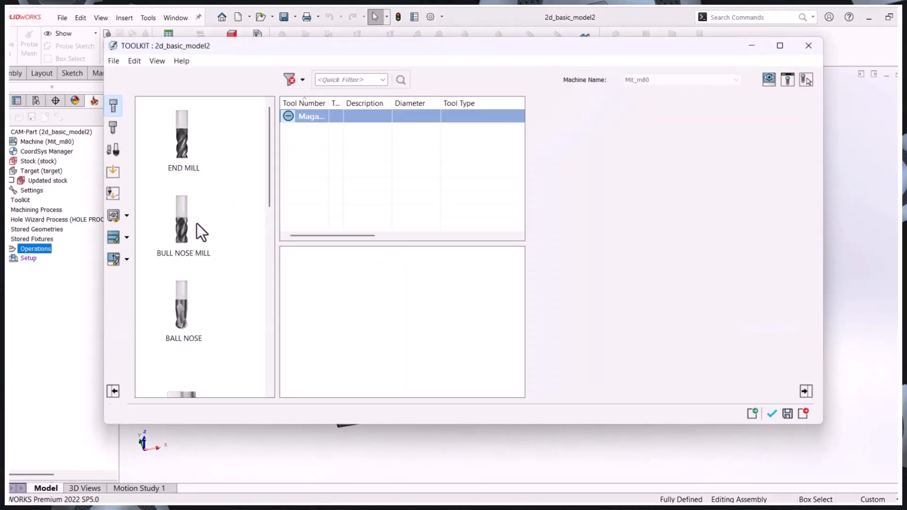
{"action": "left_click", "coordinate": [197, 223]}
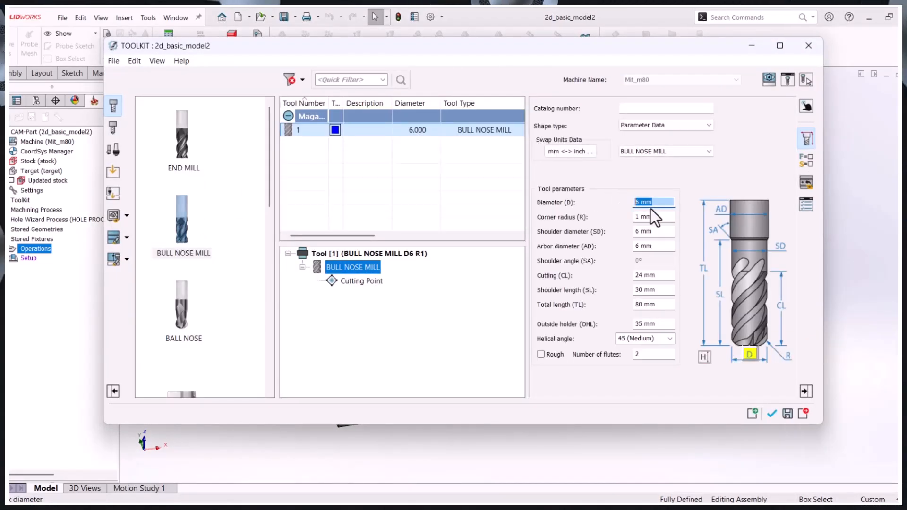
{"action": "type", "text": "16"}
{"action": "left_click", "coordinate": [638, 216]}
{"action": "type", "text": "0.8"}
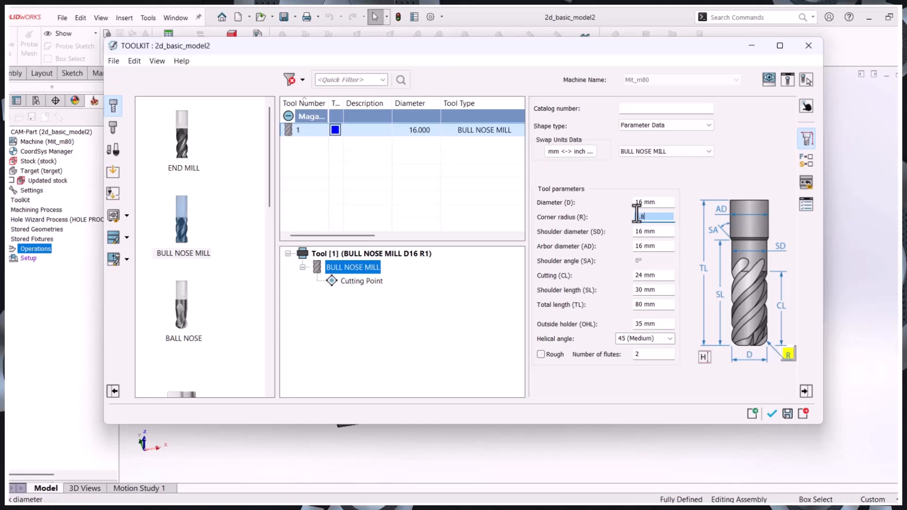
{"action": "left_click", "coordinate": [772, 414]}
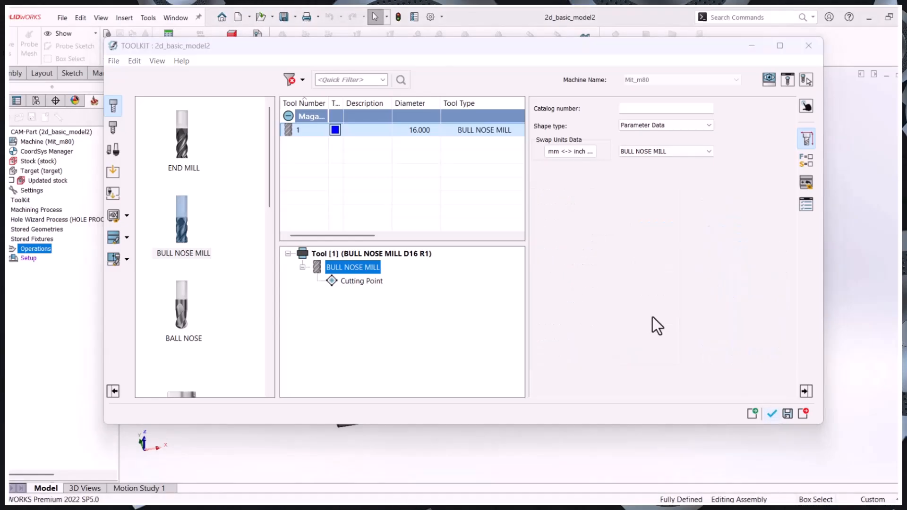
Step: Set the pocket depth to 25 with equal step downs of at most 0.5, calculate the toolpath and close the operation
{"action": "left_click", "coordinate": [85, 140]}
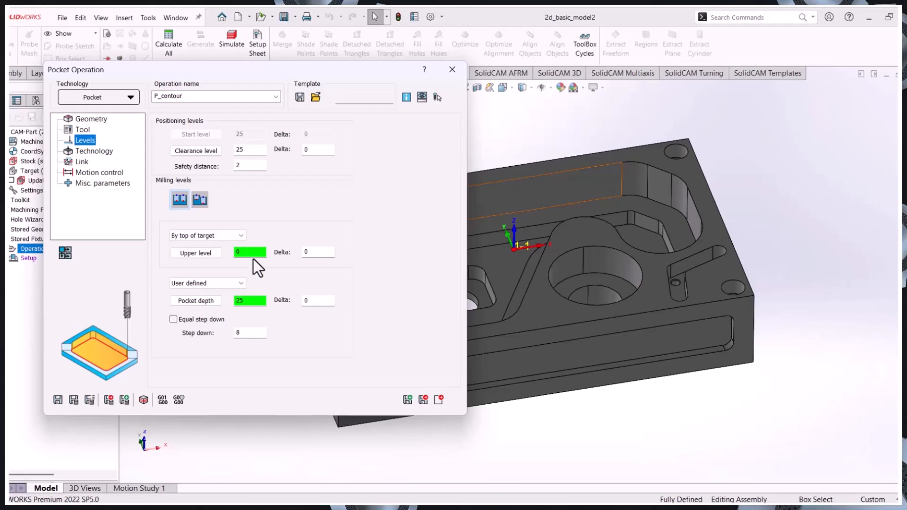
{"action": "left_click", "coordinate": [204, 320]}
{"action": "double_click", "coordinate": [257, 333]}
{"action": "type", "text": "0.5"}
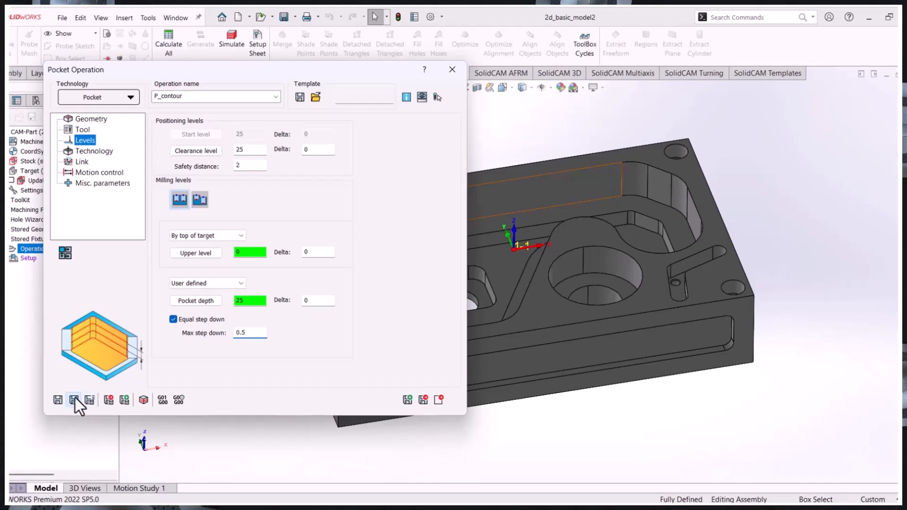
{"action": "left_click", "coordinate": [73, 399]}
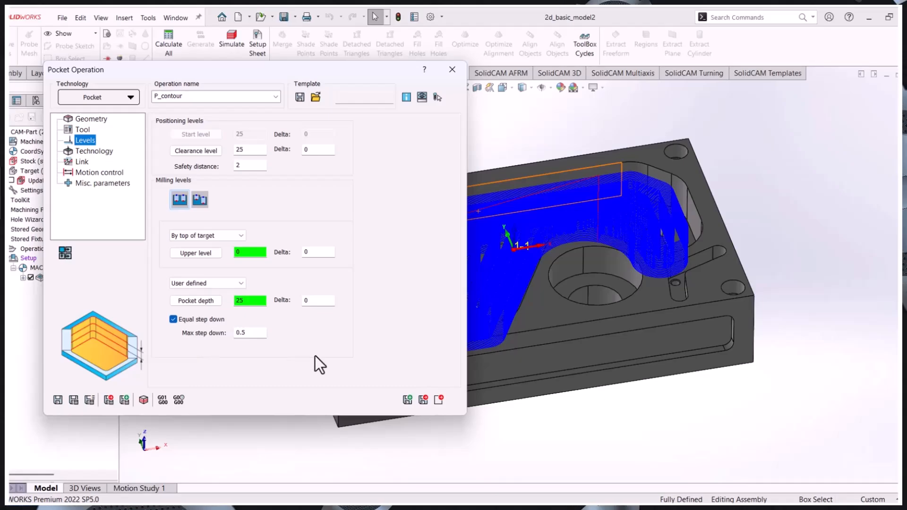
{"action": "left_click", "coordinate": [438, 402]}
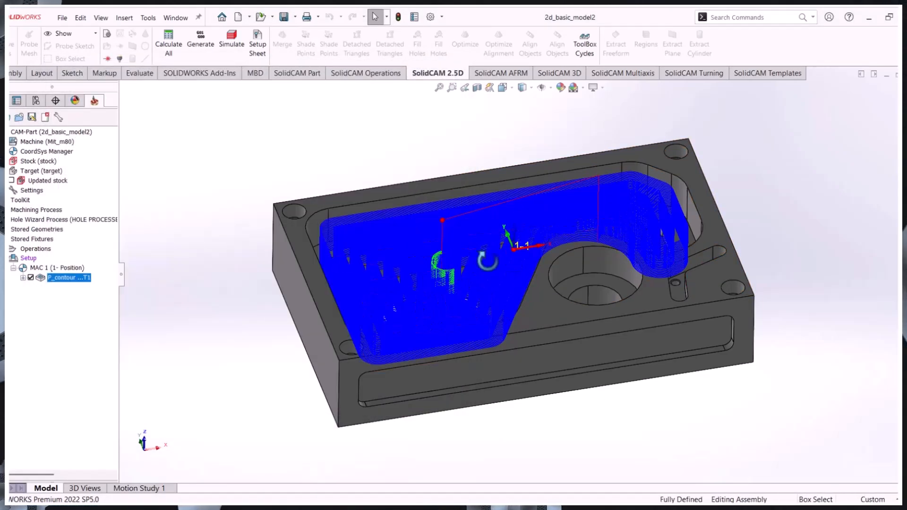
{"action": "middle_click_drag", "start_coordinate": [412, 290], "coordinate": [510, 315]}
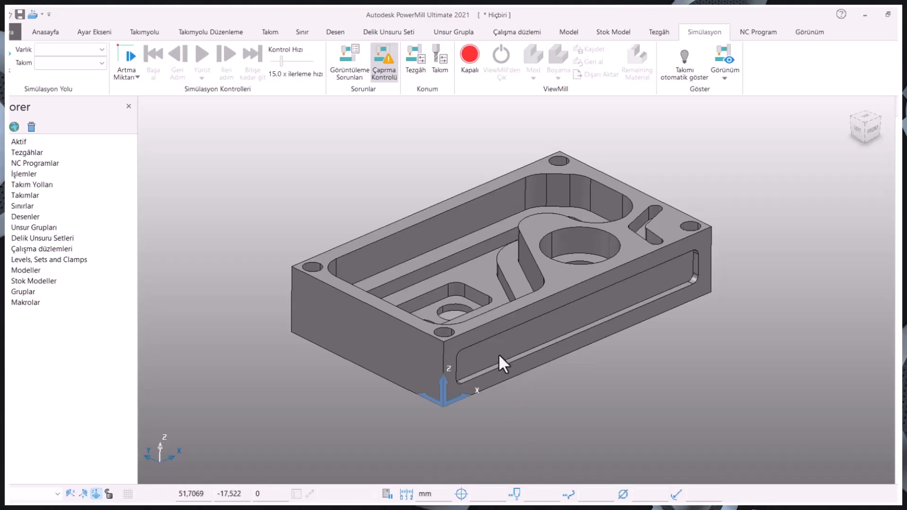
Step: Examine the same part in Autodesk PowerMill from the top, front, side and isometric views
{"action": "middle_click_drag", "start_coordinate": [498, 353], "coordinate": [475, 255]}
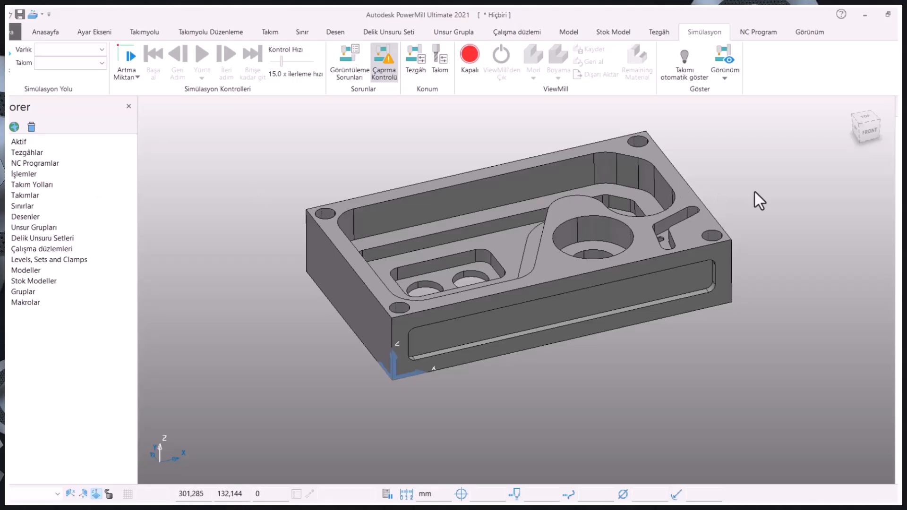
{"action": "left_click", "coordinate": [866, 117]}
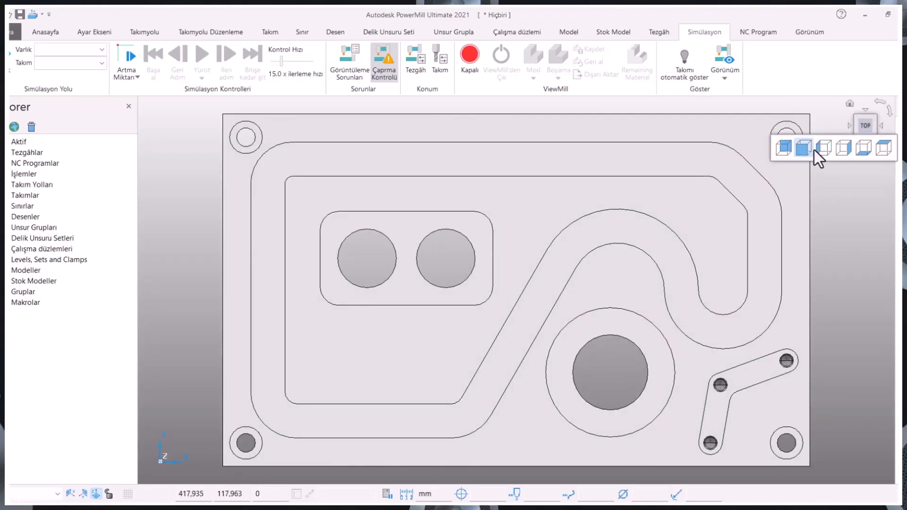
{"action": "left_click", "coordinate": [816, 151]}
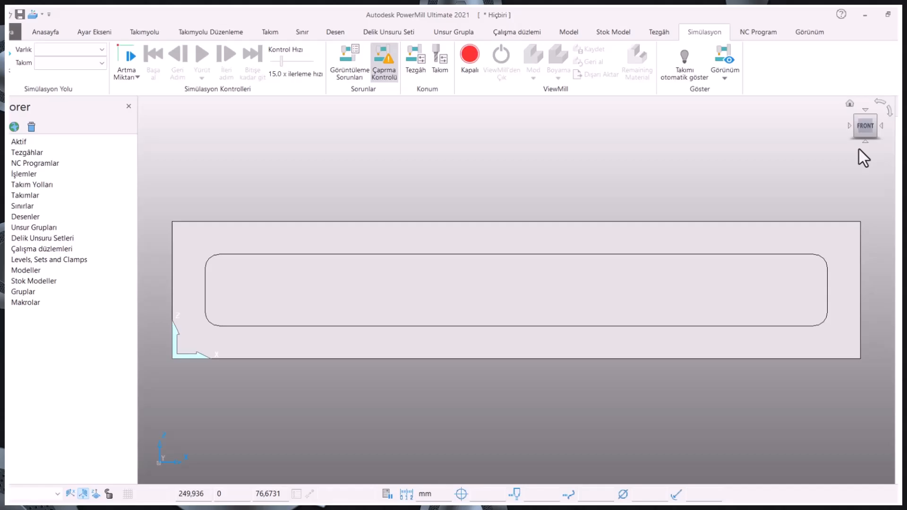
{"action": "mouse_move", "coordinate": [896, 153]}
{"action": "left_click", "coordinate": [833, 149]}
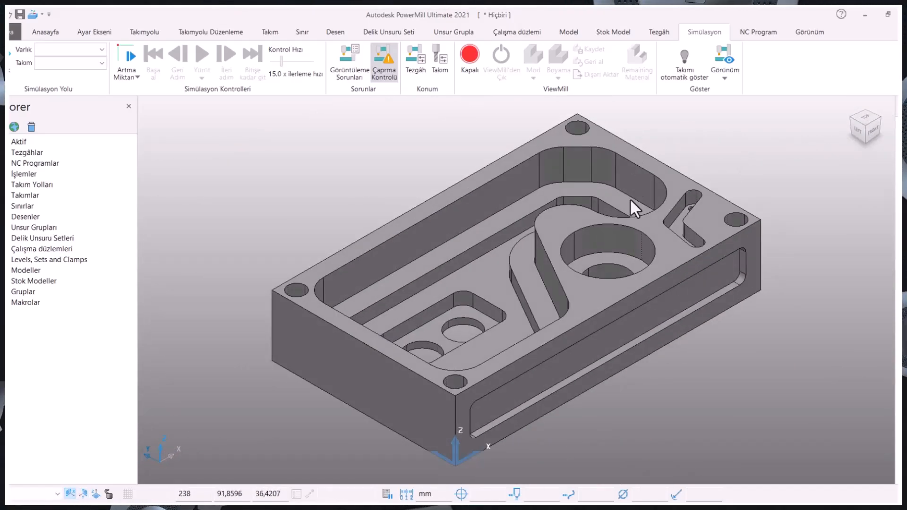
{"action": "mouse_move", "coordinate": [633, 202]}
{"action": "middle_mouse_down"}
{"action": "mouse_move", "coordinate": [542, 298]}
{"action": "mouse_move", "coordinate": [469, 255]}
{"action": "mouse_move", "coordinate": [646, 322]}
{"action": "mouse_move", "coordinate": [606, 319]}
{"action": "mouse_move", "coordinate": [607, 342]}
{"action": "middle_mouse_up"}
{"action": "left_click", "coordinate": [896, 265]}
{"action": "left_click", "coordinate": [896, 264]}
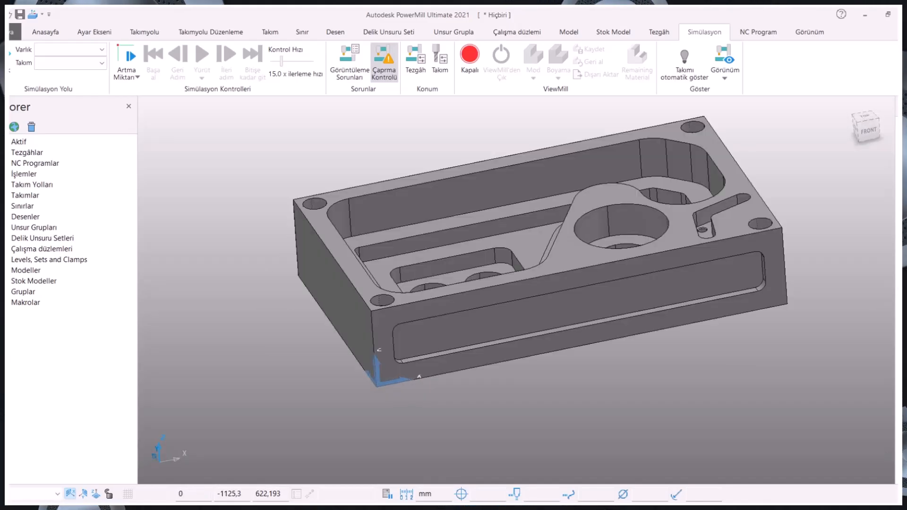
{"action": "left_click", "coordinate": [896, 264]}
{"action": "left_click", "coordinate": [896, 265]}
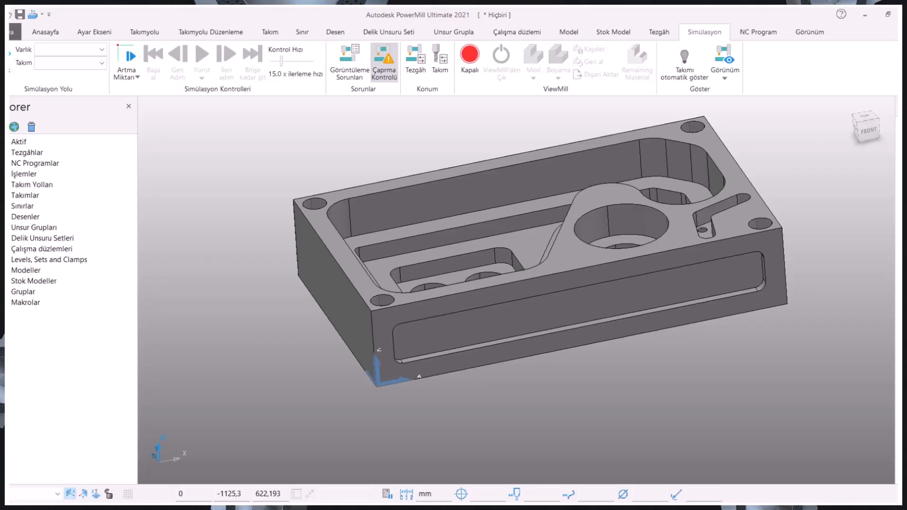
{"action": "left_click", "coordinate": [896, 281]}
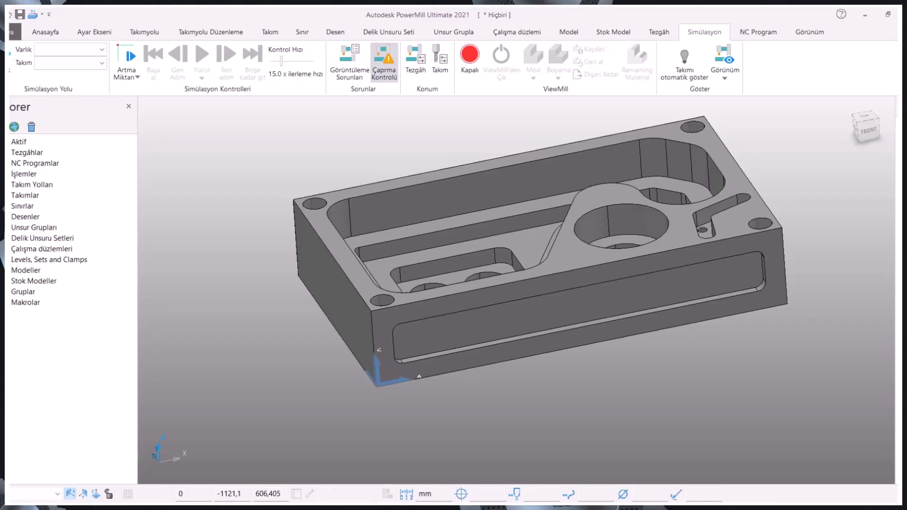
Step: Examine the part's pockets, round recess and holes up close and from several angles
{"action": "scroll", "coordinate": [672, 249], "scroll_direction": "up", "scroll_amount": 5}
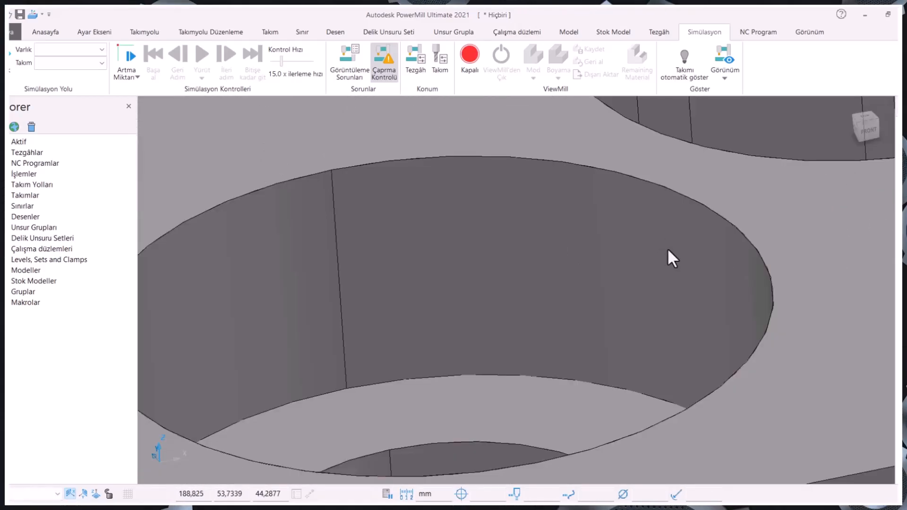
{"action": "scroll", "coordinate": [843, 189], "scroll_direction": "down", "scroll_amount": 5}
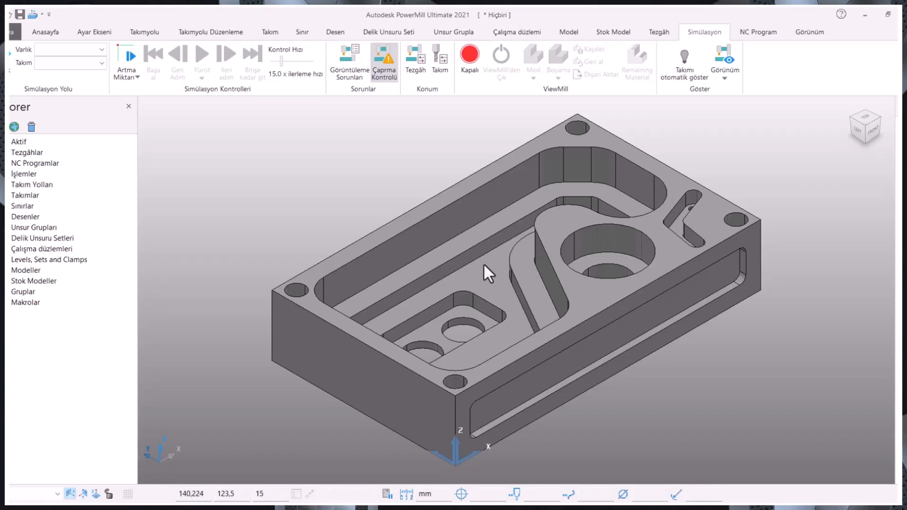
{"action": "middle_click_drag", "start_coordinate": [486, 269], "coordinate": [517, 262]}
{"action": "scroll", "coordinate": [565, 260], "scroll_direction": "up", "scroll_amount": 5}
{"action": "scroll", "coordinate": [586, 272], "scroll_direction": "down", "scroll_amount": 5}
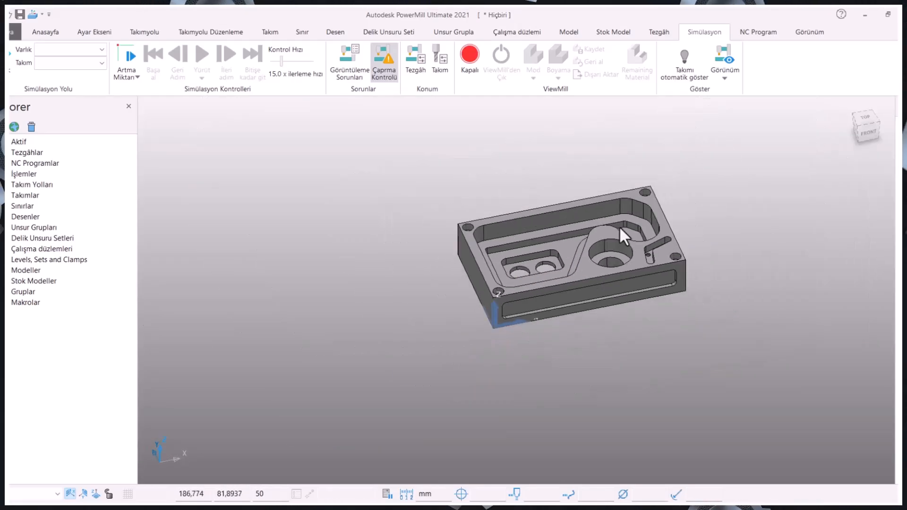
{"action": "scroll", "coordinate": [619, 232], "scroll_direction": "up", "scroll_amount": 3}
{"action": "middle_click_drag", "start_coordinate": [600, 263], "coordinate": [581, 255]}
{"action": "scroll", "coordinate": [594, 258], "scroll_direction": "down", "scroll_amount": 3}
{"action": "scroll", "coordinate": [598, 258], "scroll_direction": "down", "scroll_amount": 2}
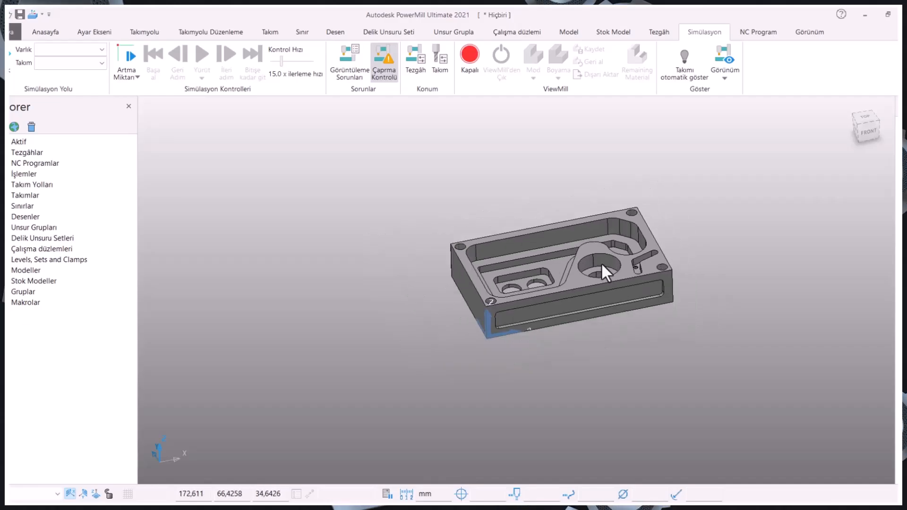
{"action": "scroll", "coordinate": [699, 264], "scroll_direction": "up", "scroll_amount": 3}
{"action": "scroll", "coordinate": [563, 293], "scroll_direction": "up", "scroll_amount": 2}
{"action": "middle_click_drag", "start_coordinate": [562, 294], "coordinate": [576, 293]}
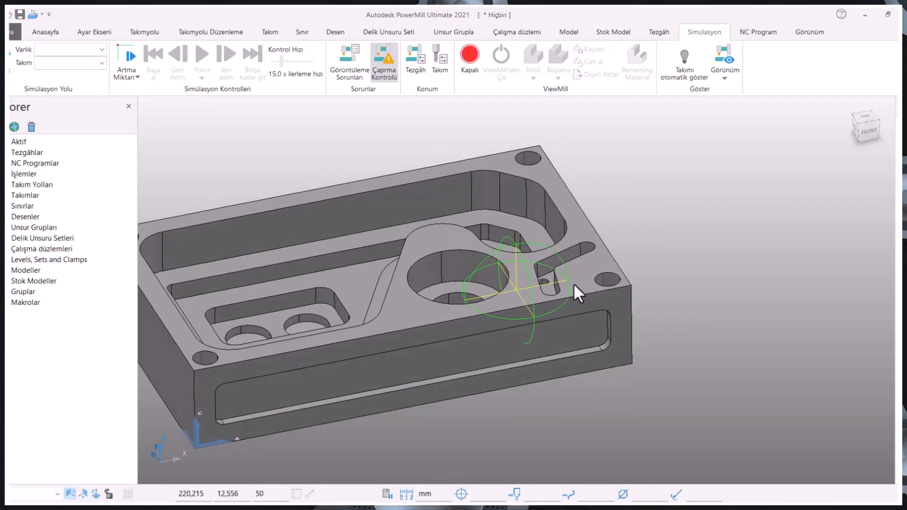
{"action": "scroll", "coordinate": [645, 297], "scroll_direction": "down", "scroll_amount": 5}
{"action": "scroll", "coordinate": [645, 293], "scroll_direction": "up", "scroll_amount": 3}
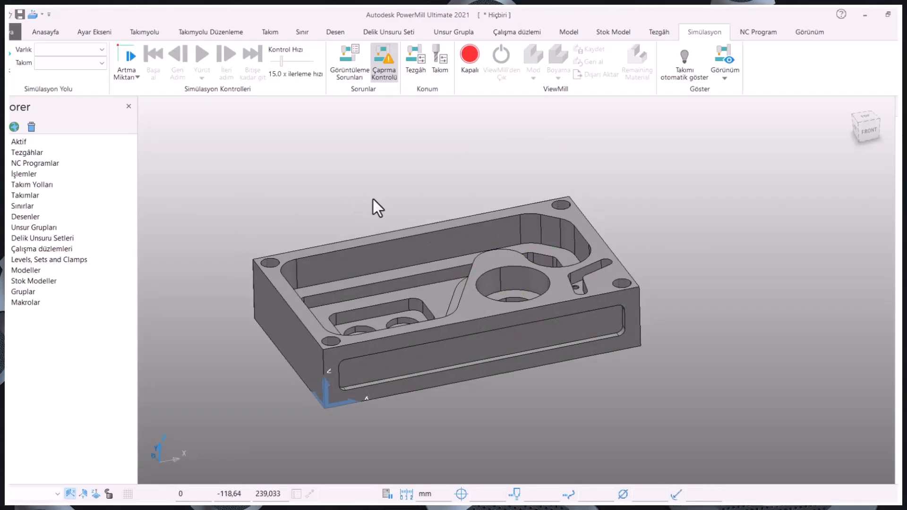
Step: Calculate a box stock block from the model limits with 0 expansion, turn on its display and accept it
{"action": "left_click", "coordinate": [145, 32]}
{"action": "left_click", "coordinate": [46, 32]}
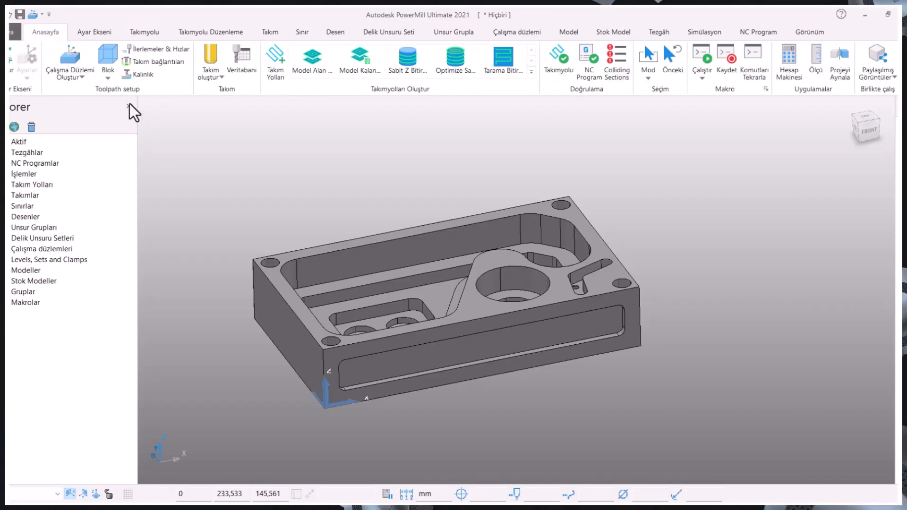
{"action": "scroll", "coordinate": [327, 163], "scroll_direction": "down", "scroll_amount": 1}
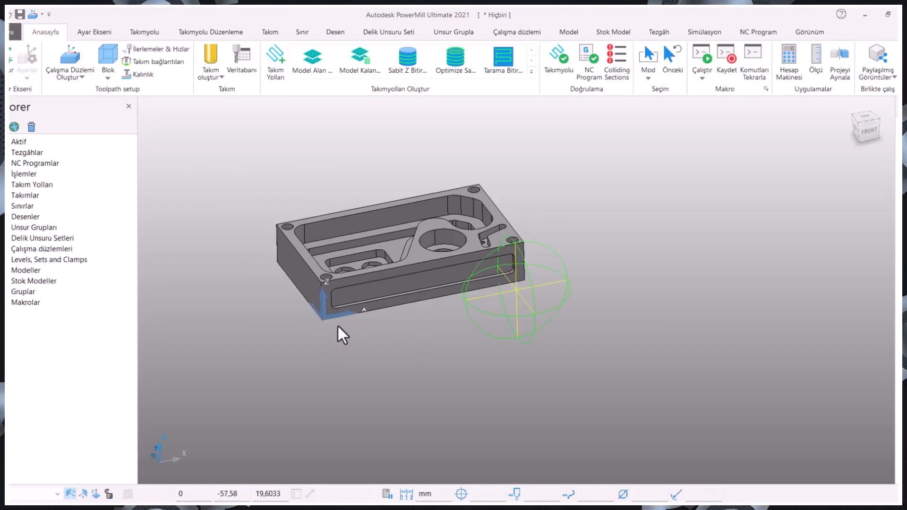
{"action": "scroll", "coordinate": [339, 323], "scroll_direction": "down", "scroll_amount": 1}
{"action": "scroll", "coordinate": [338, 313], "scroll_direction": "up", "scroll_amount": 2}
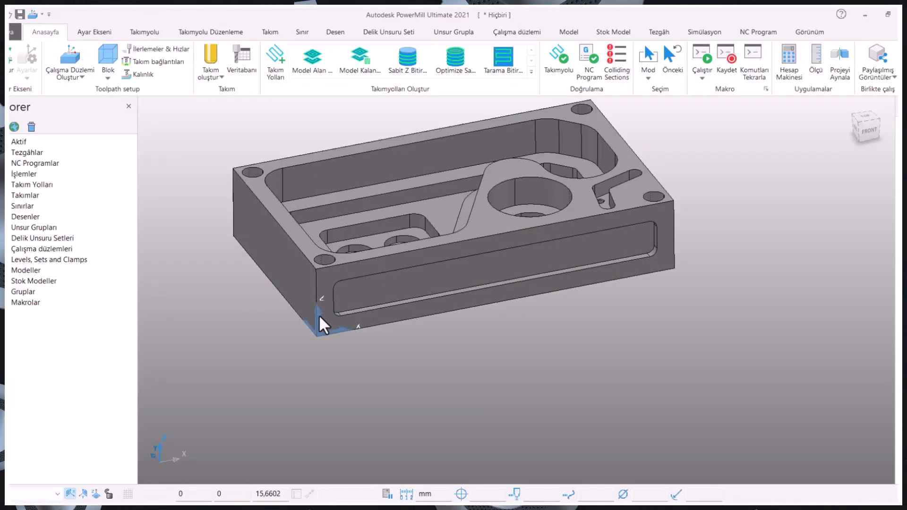
{"action": "scroll", "coordinate": [318, 312], "scroll_direction": "down", "scroll_amount": 2}
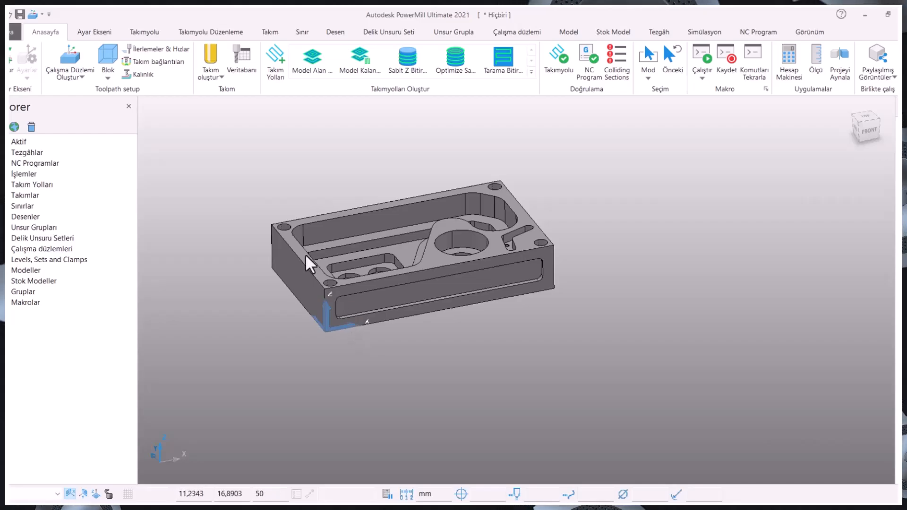
{"action": "left_click", "coordinate": [106, 56]}
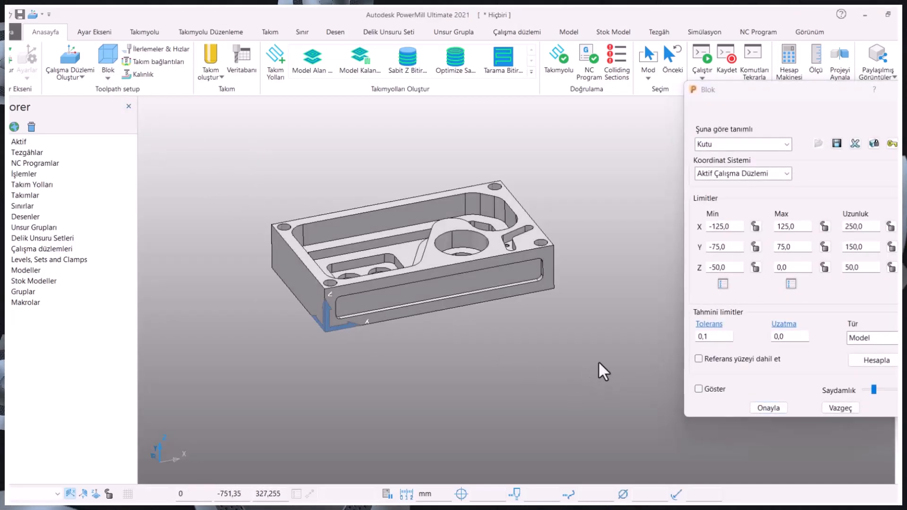
{"action": "left_click", "coordinate": [877, 361]}
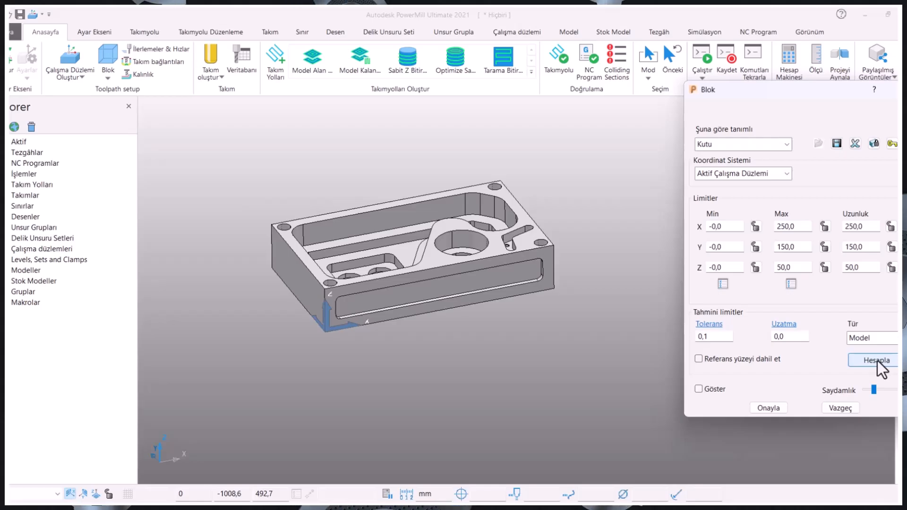
{"action": "left_click", "coordinate": [701, 389]}
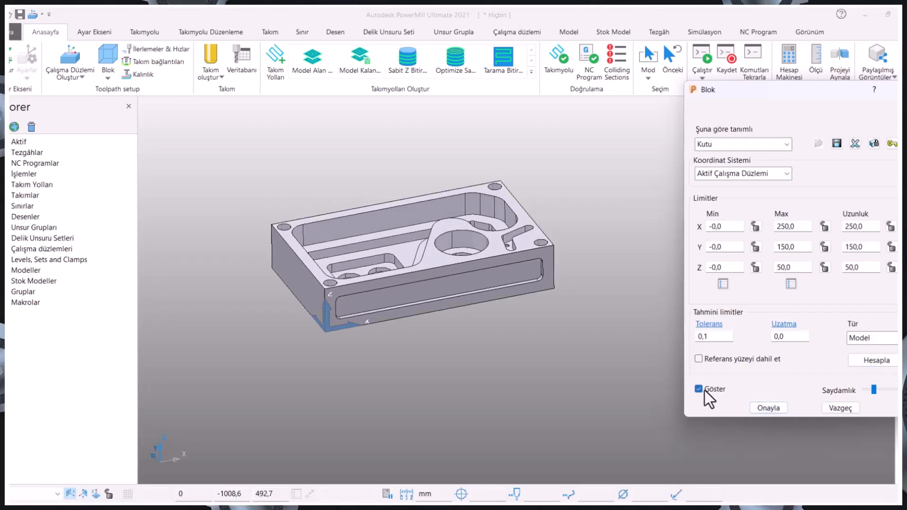
{"action": "left_click", "coordinate": [769, 408]}
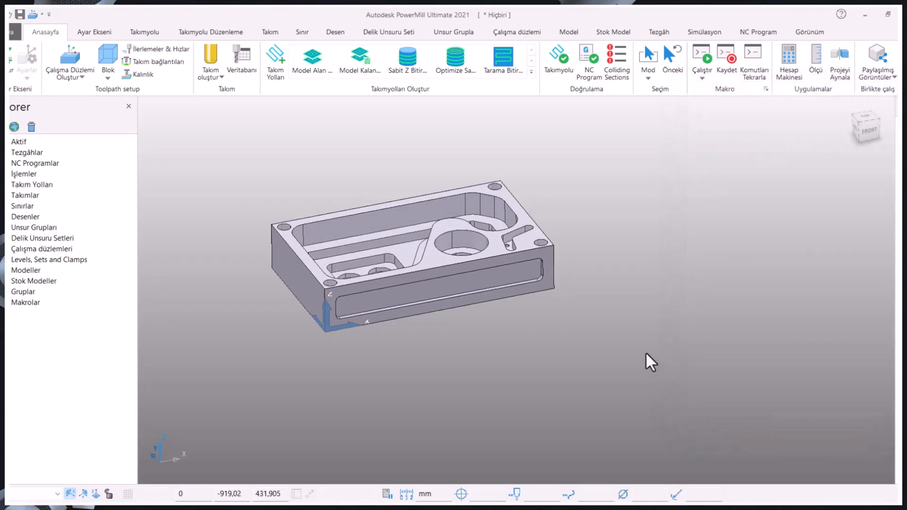
Step: Create a workplane positioned on the block, using the centre point of its upper face
{"action": "middle_click_drag", "start_coordinate": [647, 360], "coordinate": [579, 364]}
{"action": "scroll", "coordinate": [327, 195], "scroll_direction": "up", "scroll_amount": 2}
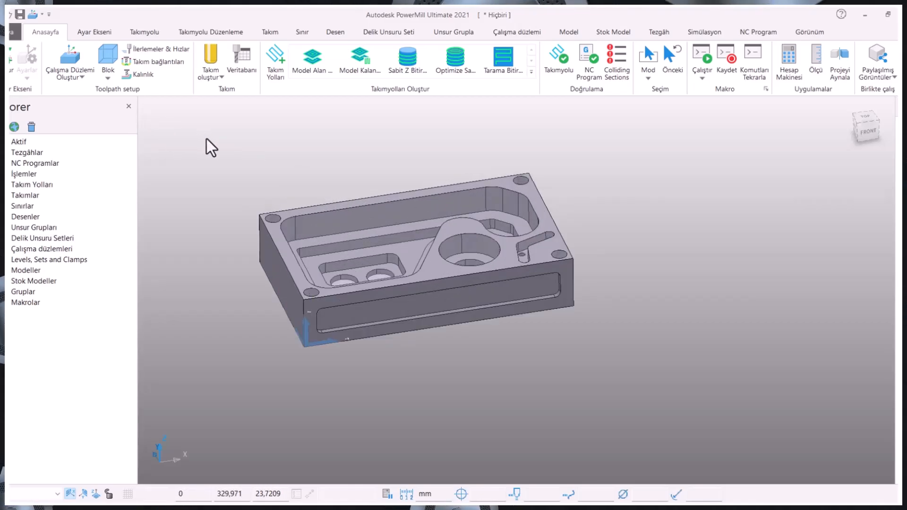
{"action": "left_click", "coordinate": [86, 79]}
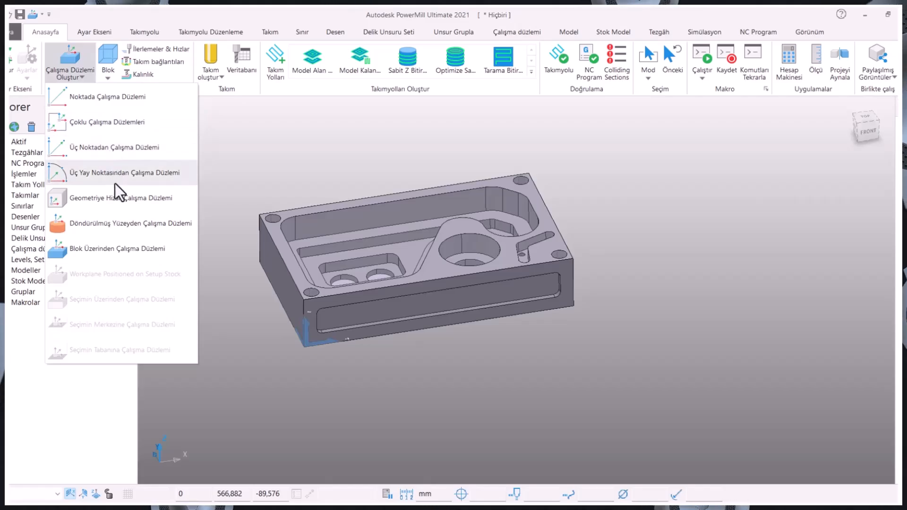
{"action": "left_click", "coordinate": [115, 247]}
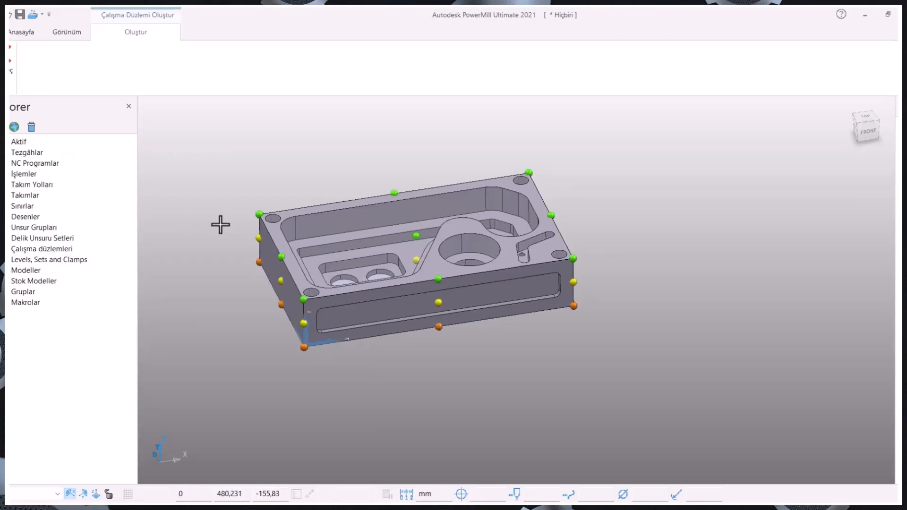
{"action": "left_click", "coordinate": [417, 237]}
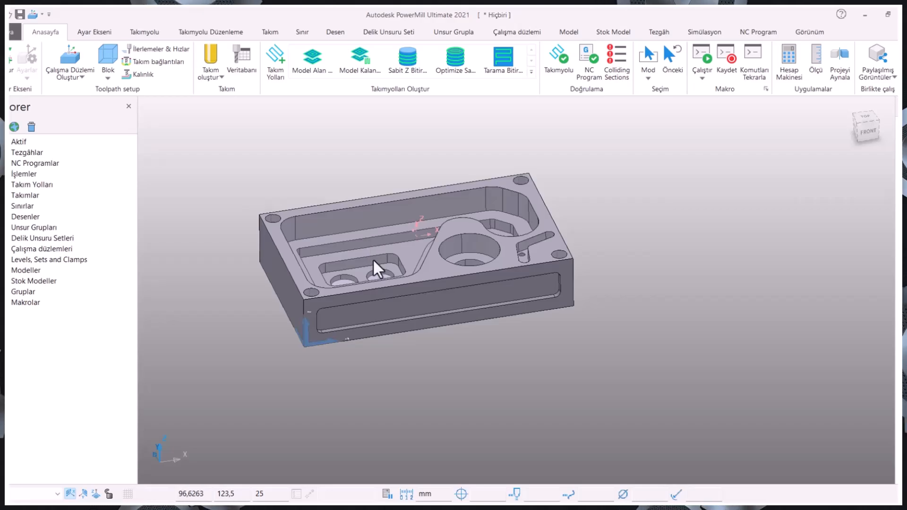
{"action": "middle_click_drag", "start_coordinate": [382, 300], "coordinate": [381, 267]}
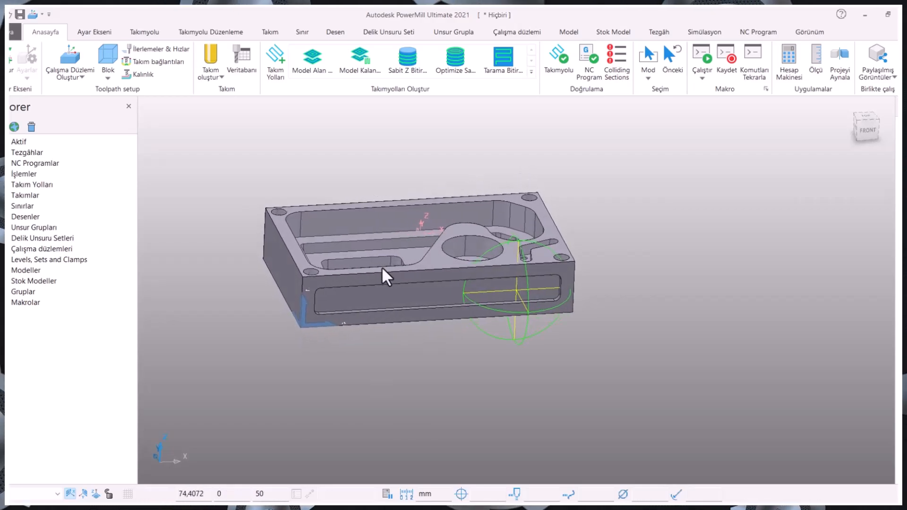
Step: Expand the workplanes in the explorer and activate the new workplane
{"action": "double_click", "coordinate": [15, 249]}
{"action": "right_click", "coordinate": [35, 260]}
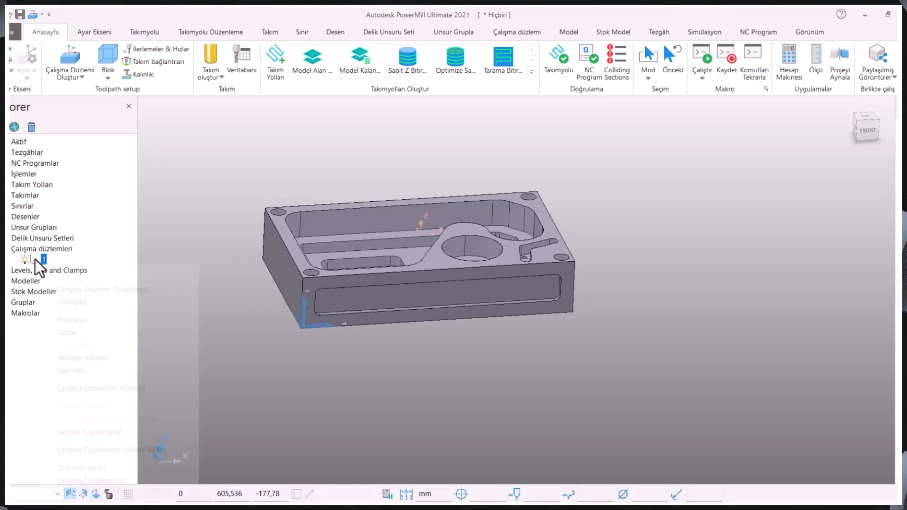
{"action": "left_click", "coordinate": [80, 320]}
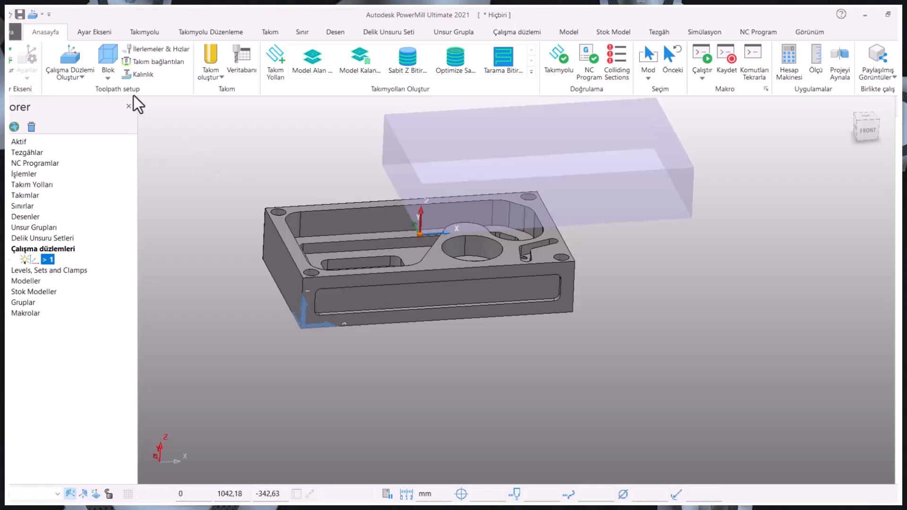
Step: Recalculate the box block's limits relative to the active workplane and accept it
{"action": "left_click", "coordinate": [108, 59]}
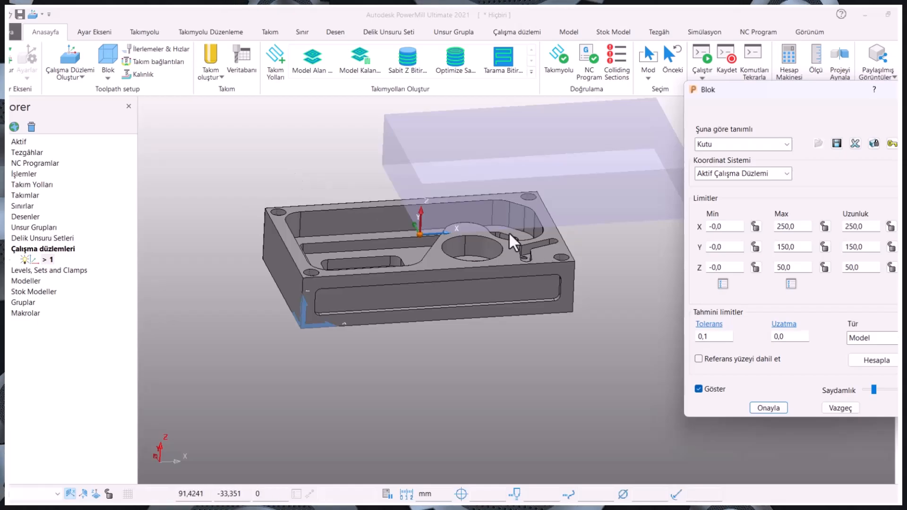
{"action": "left_click_drag", "start_coordinate": [214, 137], "coordinate": [658, 367]}
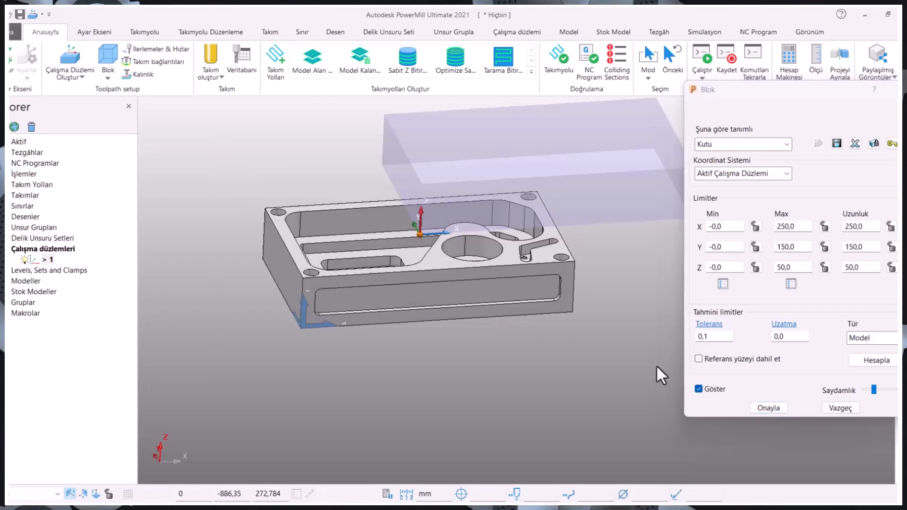
{"action": "left_click", "coordinate": [877, 360]}
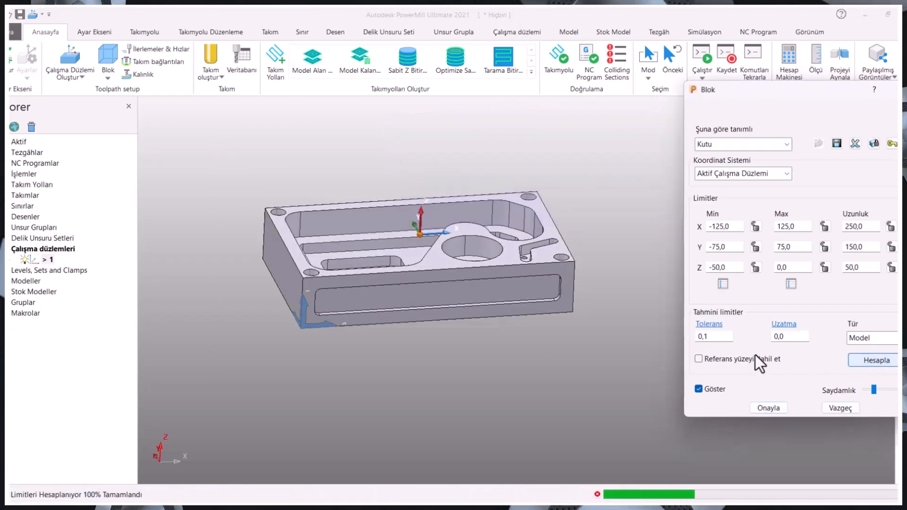
{"action": "left_click", "coordinate": [769, 407]}
{"action": "middle_click_drag", "start_coordinate": [607, 326], "coordinate": [443, 283]}
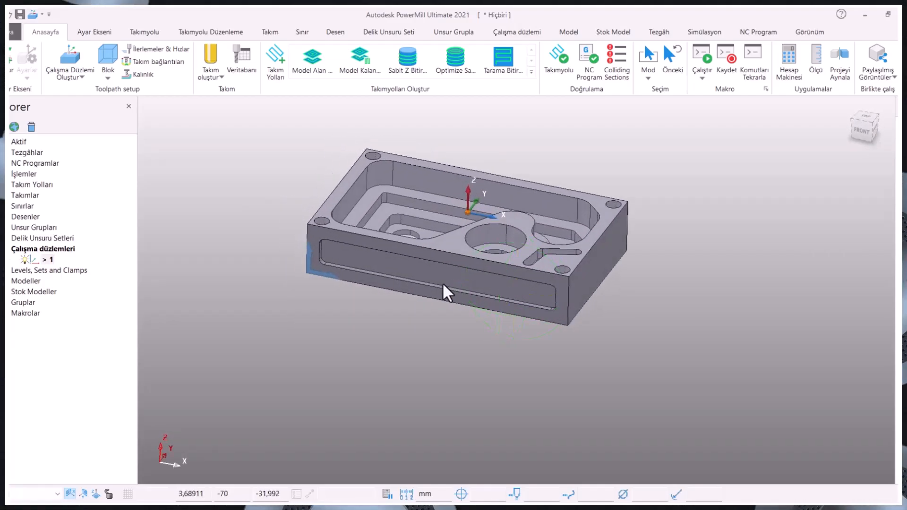
{"action": "scroll", "coordinate": [493, 203], "scroll_direction": "down", "scroll_amount": 2}
{"action": "scroll", "coordinate": [494, 209], "scroll_direction": "up", "scroll_amount": 6}
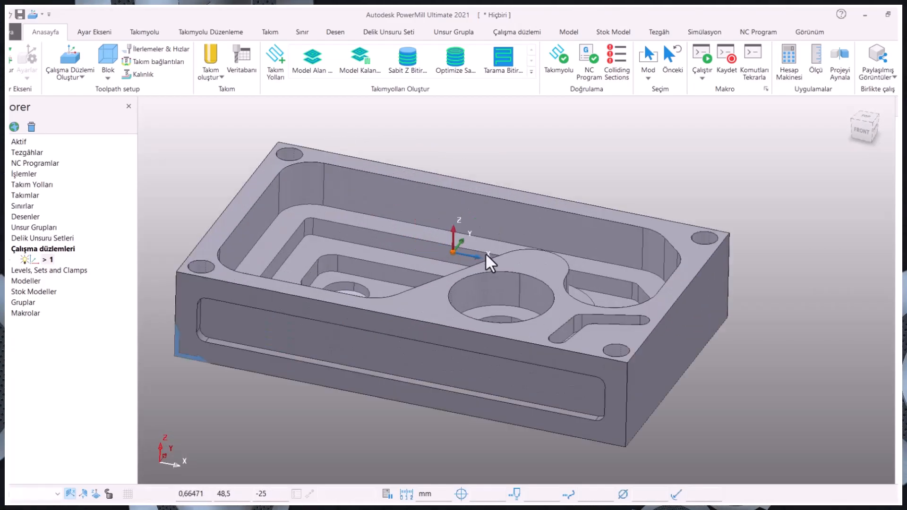
{"action": "scroll", "coordinate": [486, 244], "scroll_direction": "down", "scroll_amount": 2}
{"action": "middle_click_drag", "start_coordinate": [497, 250], "coordinate": [486, 227]}
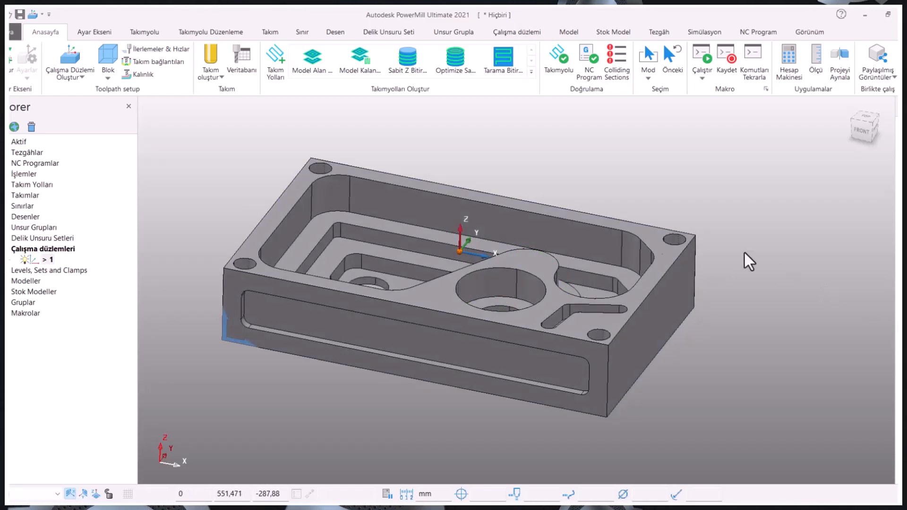
Step: Create a new empty pattern and expand the patterns category in the explorer
{"action": "left_click", "coordinate": [336, 32]}
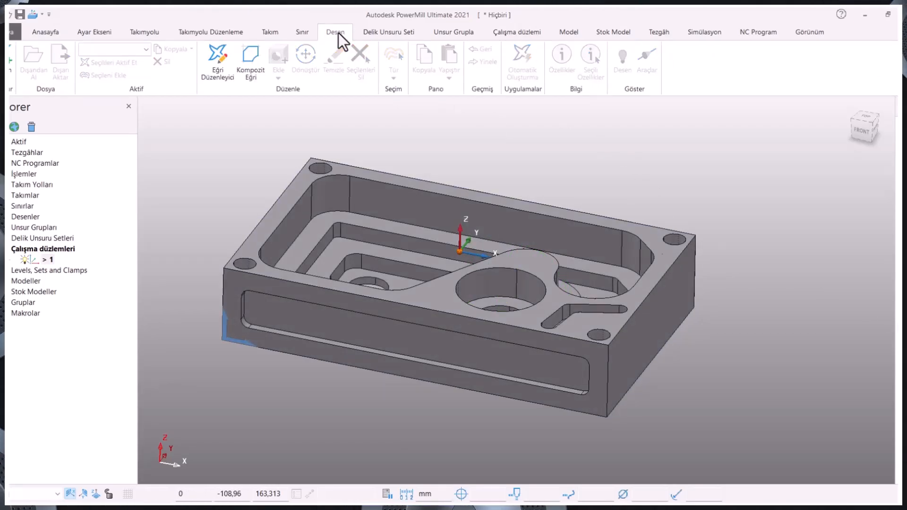
{"action": "left_click", "coordinate": [443, 35]}
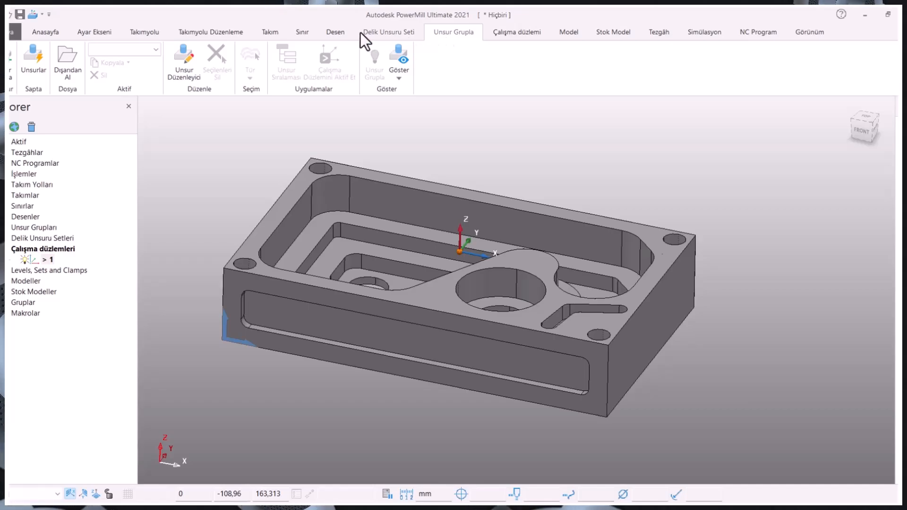
{"action": "left_click", "coordinate": [338, 31]}
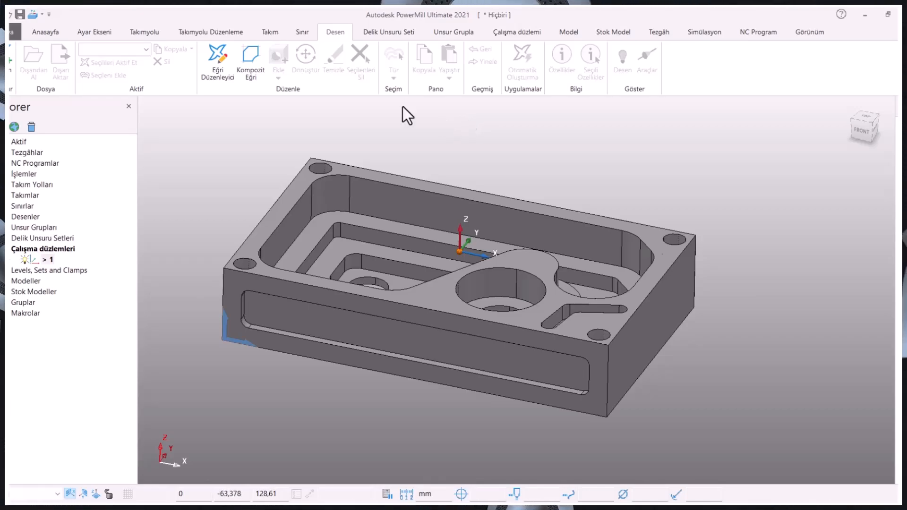
{"action": "left_click", "coordinate": [11, 78]}
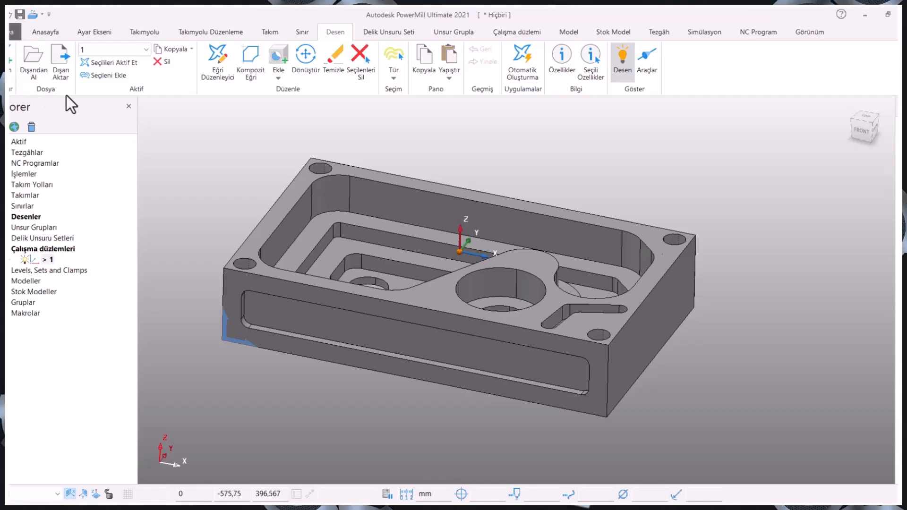
{"action": "left_click", "coordinate": [30, 217]}
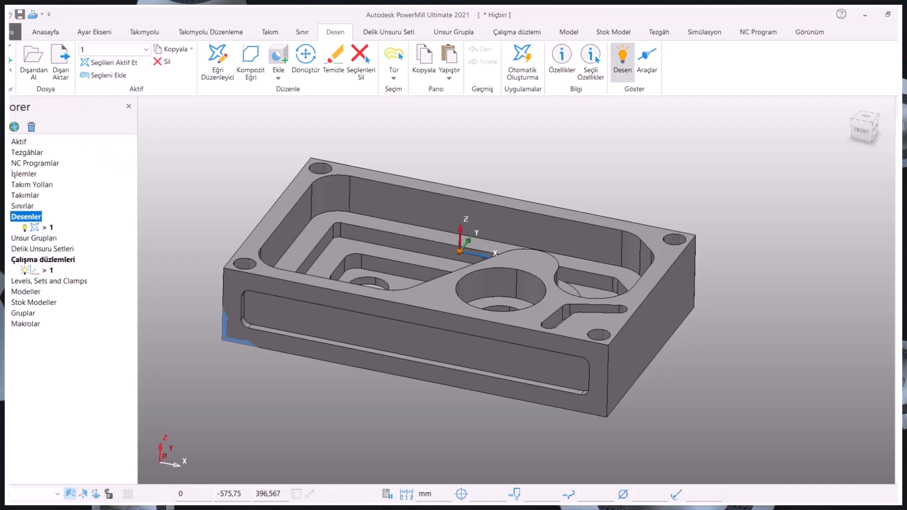
Step: Toggle the display of the new pattern off and on
{"action": "left_click", "coordinate": [25, 227]}
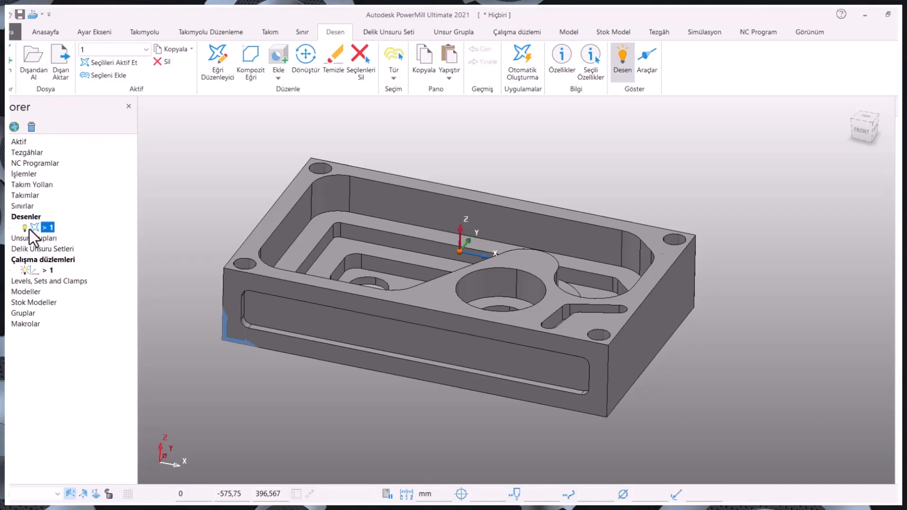
{"action": "left_click", "coordinate": [25, 227]}
{"action": "left_click", "coordinate": [25, 227]}
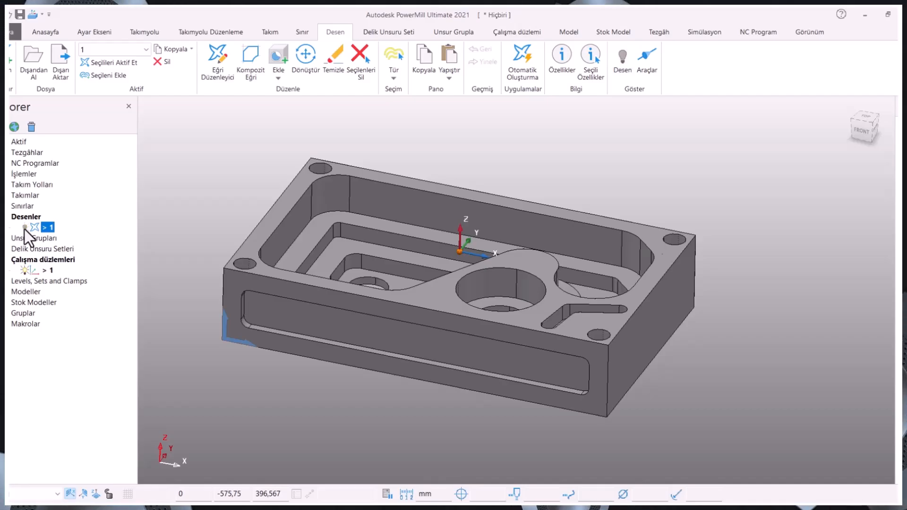
{"action": "left_click", "coordinate": [24, 228]}
{"action": "left_click", "coordinate": [25, 228]}
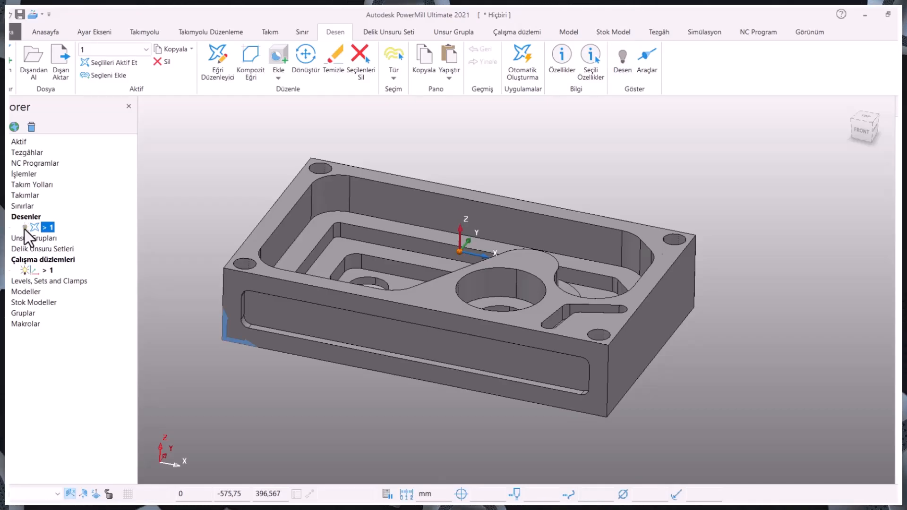
{"action": "left_click", "coordinate": [24, 227]}
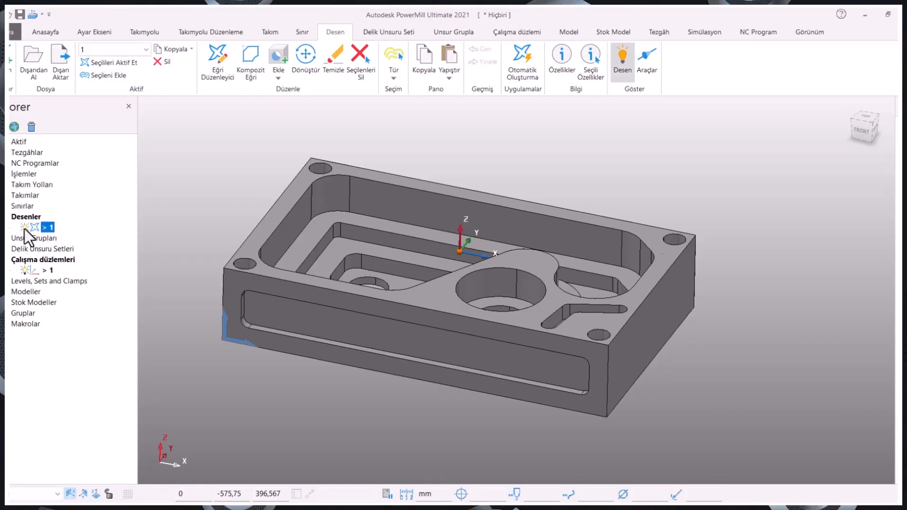
{"action": "left_click", "coordinate": [25, 228]}
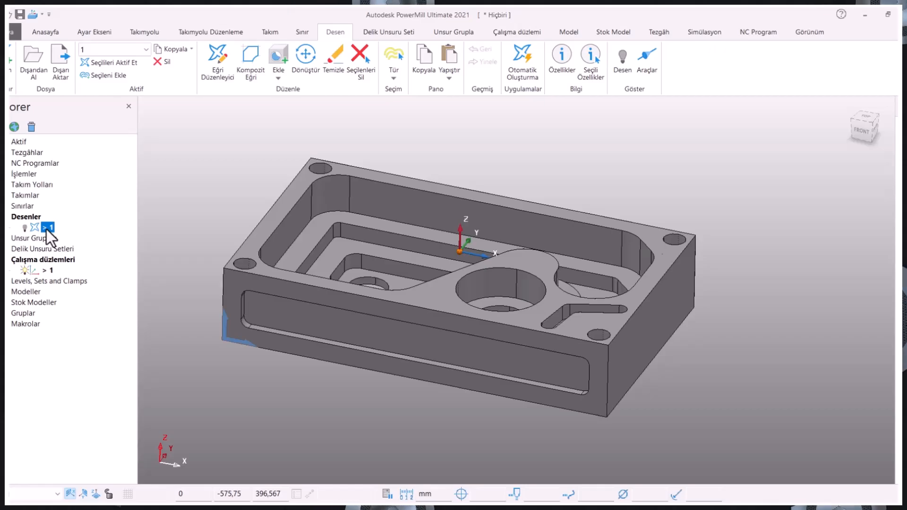
Step: Add a composite curve following the closed top edge of the large inner pocket to the pattern using the curve editor
{"action": "right_click", "coordinate": [46, 229]}
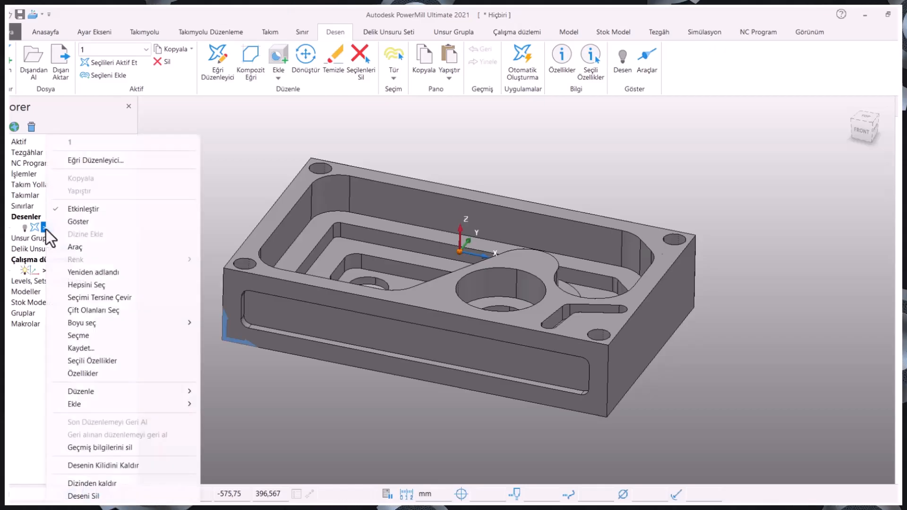
{"action": "left_click", "coordinate": [94, 160]}
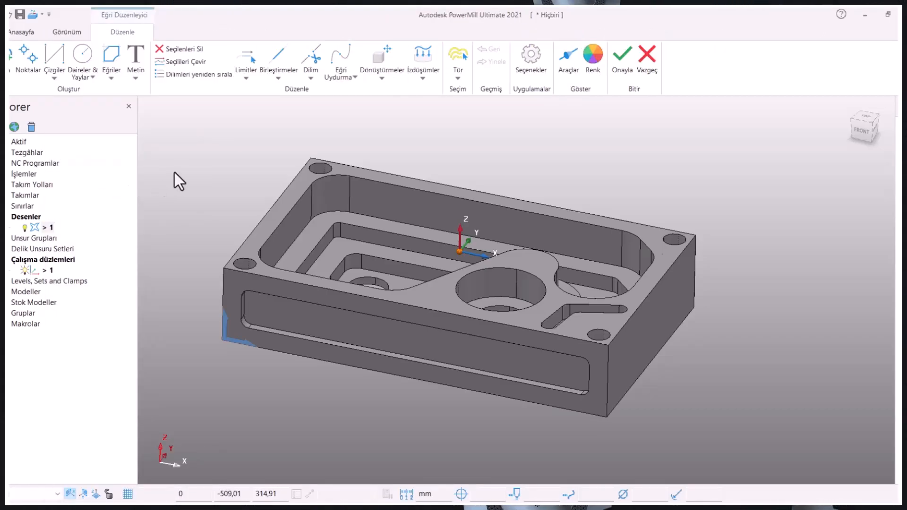
{"action": "left_click", "coordinate": [112, 79]}
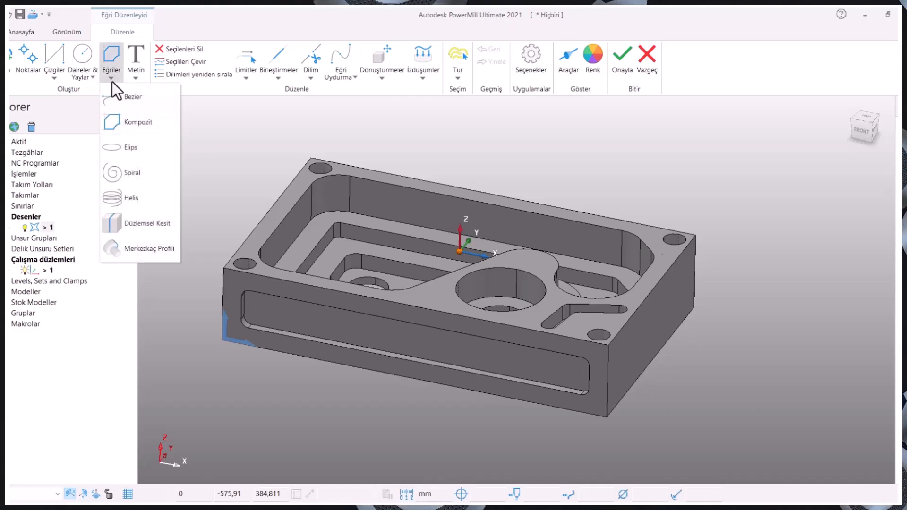
{"action": "left_click", "coordinate": [141, 124]}
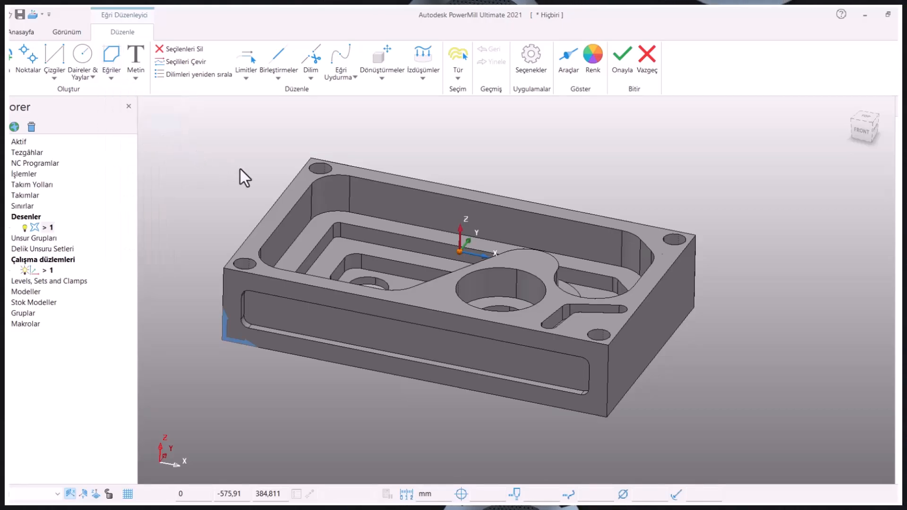
{"action": "left_click", "coordinate": [405, 187]}
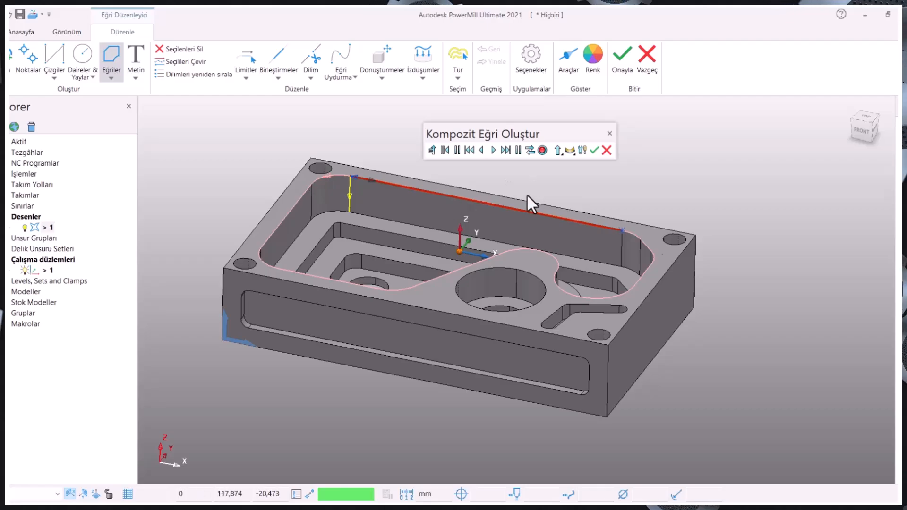
{"action": "left_click", "coordinate": [506, 150]}
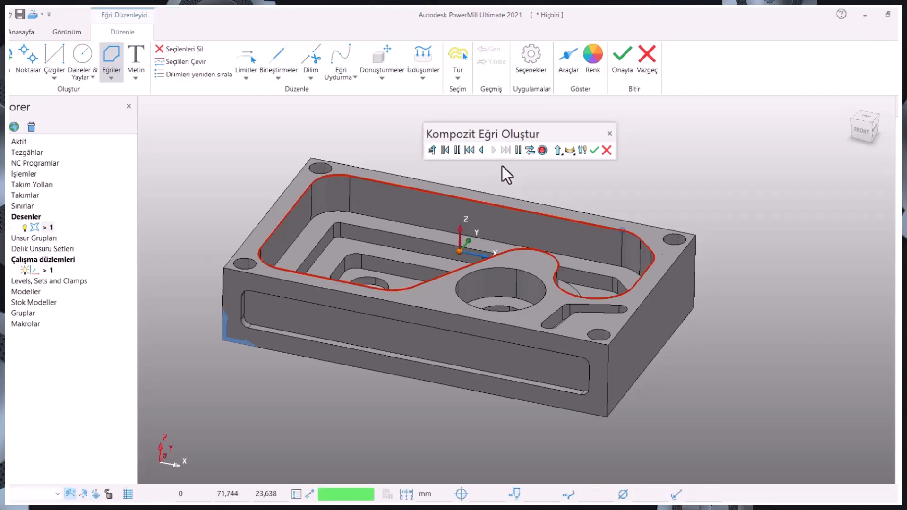
{"action": "left_click", "coordinate": [594, 150]}
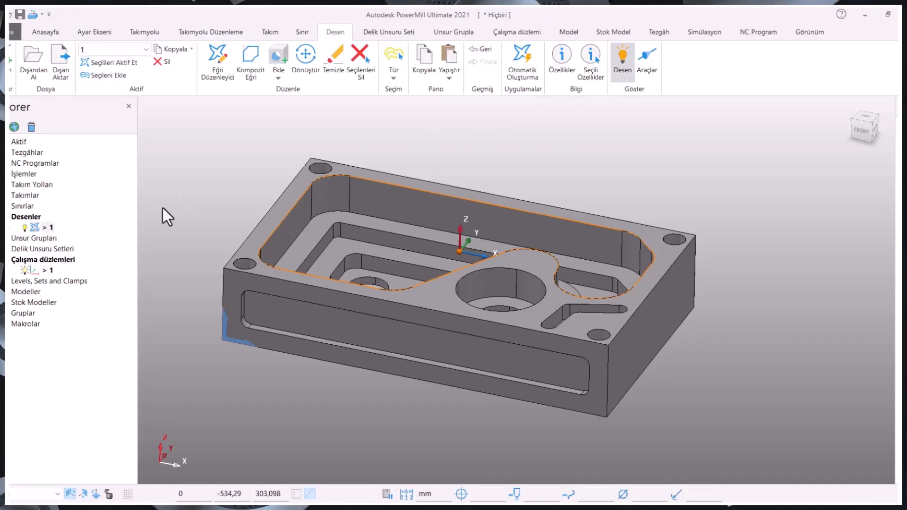
Step: Rename the pattern as "iç kontur"
{"action": "left_click", "coordinate": [49, 227]}
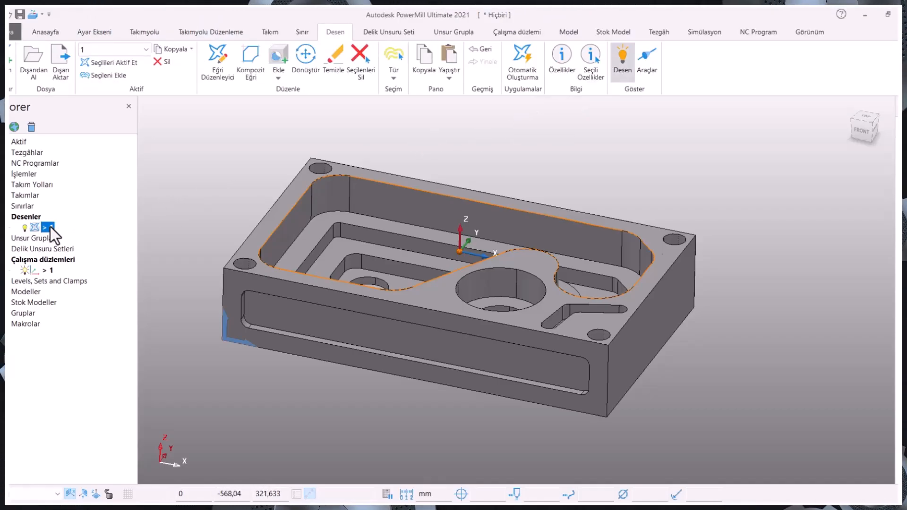
{"action": "left_click", "coordinate": [50, 227]}
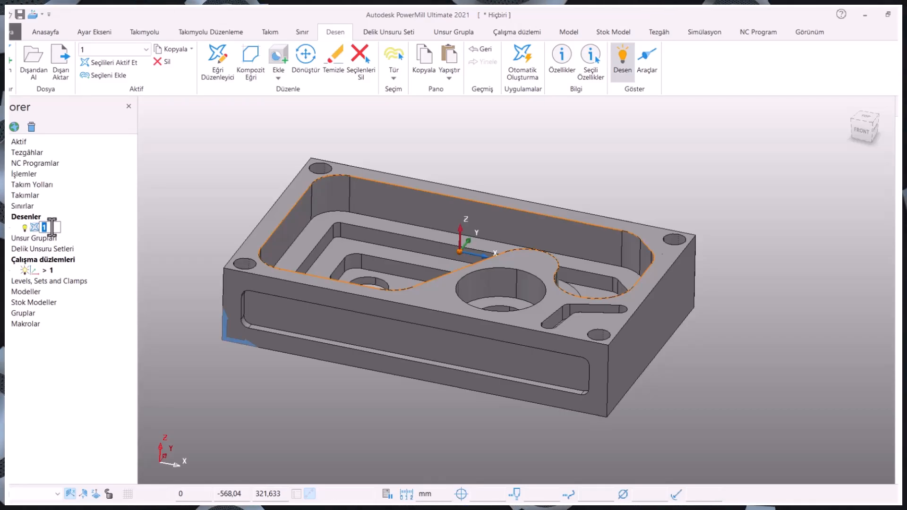
{"action": "type", "text": "iç"}
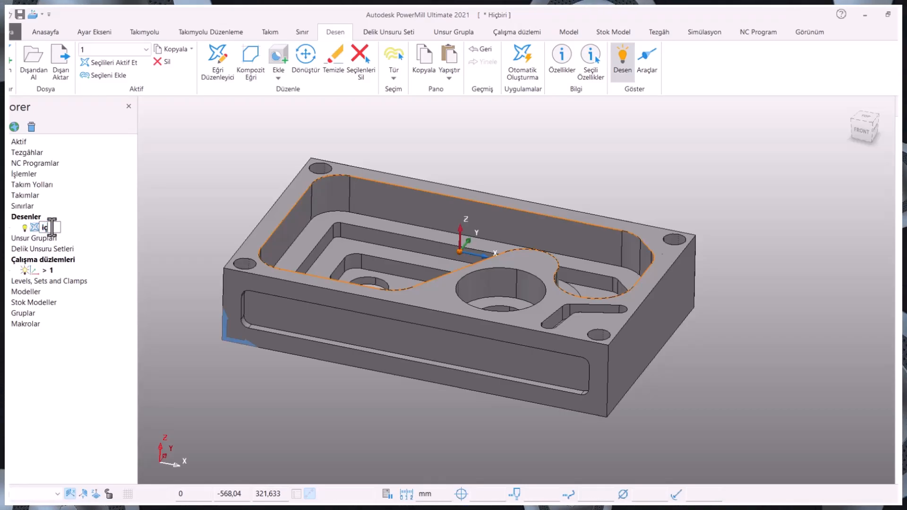
{"action": "type", "text": " kontur"}
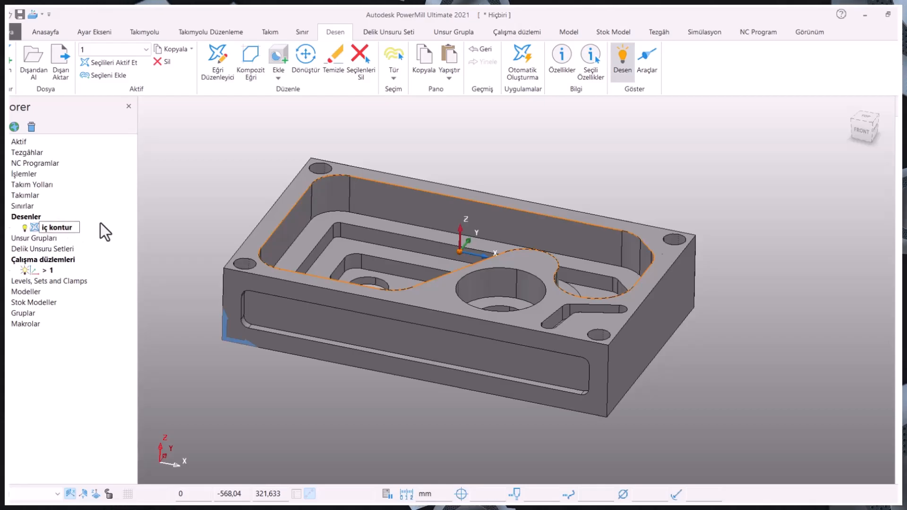
{"action": "left_click", "coordinate": [174, 182]}
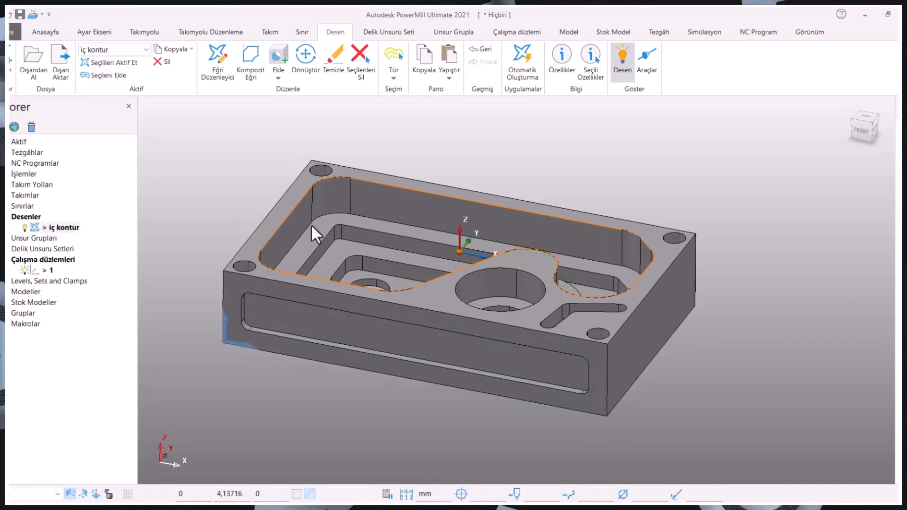
Step: Create a new toolpath with the 2B Eğri Alan Temizleme (2D curve area clearance) strategy
{"action": "middle_click_drag", "start_coordinate": [397, 230], "coordinate": [280, 195]}
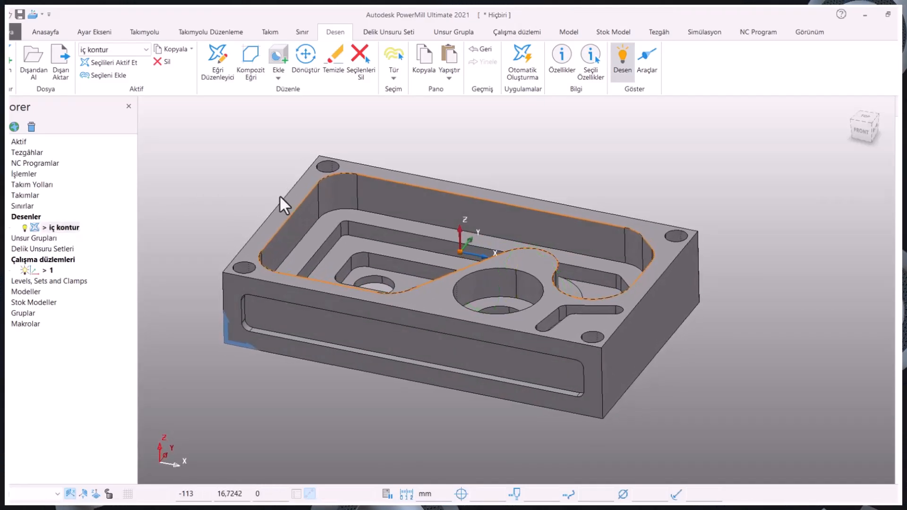
{"action": "left_click", "coordinate": [146, 34]}
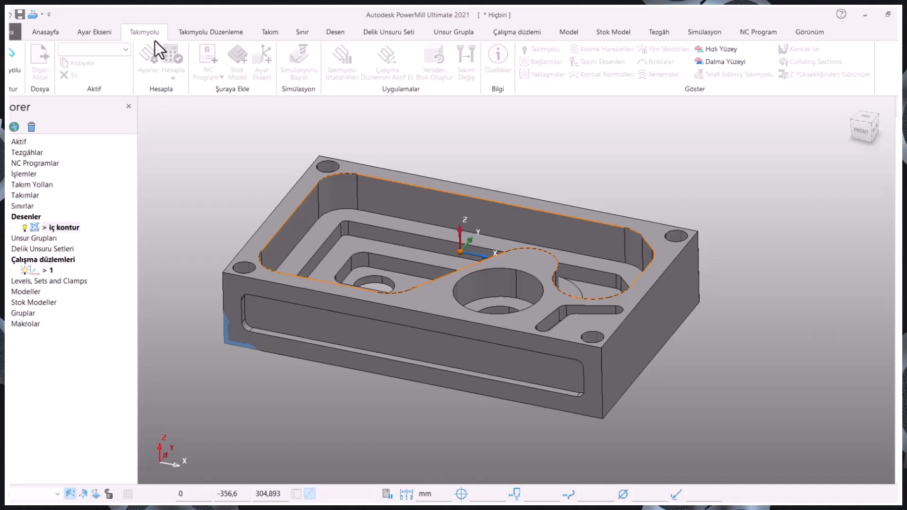
{"action": "left_click", "coordinate": [14, 62]}
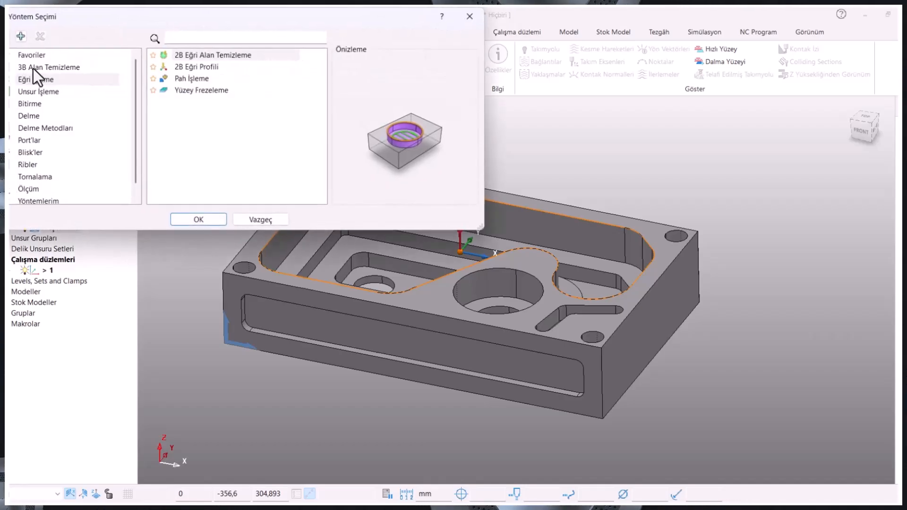
{"action": "left_click", "coordinate": [48, 92]}
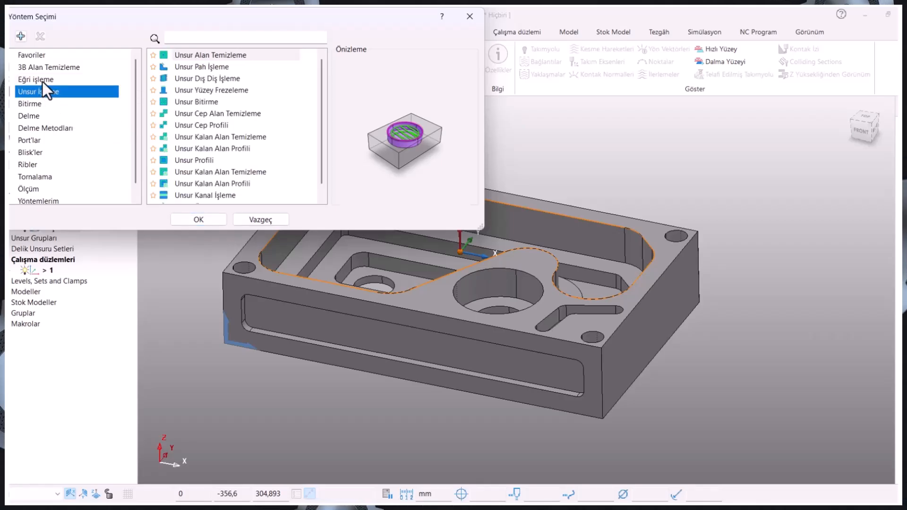
{"action": "left_click", "coordinate": [43, 81]}
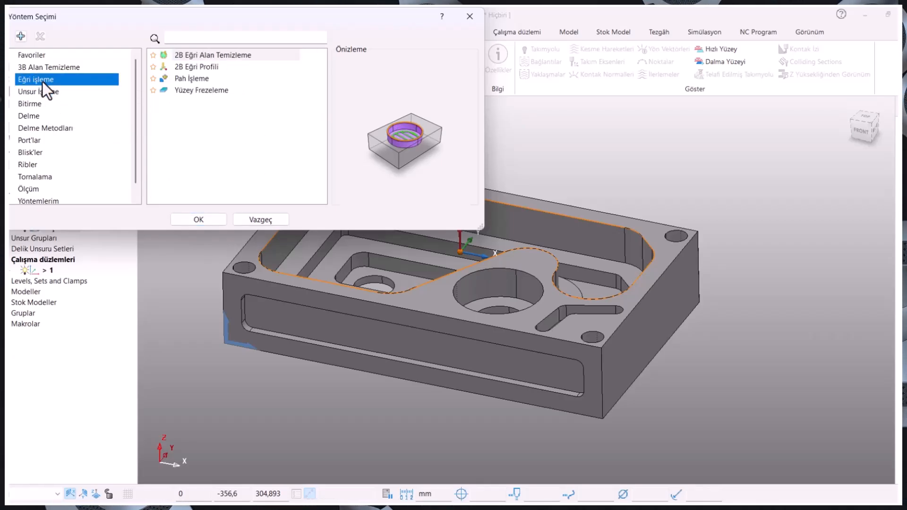
{"action": "left_click", "coordinate": [198, 58]}
{"action": "left_click", "coordinate": [202, 220]}
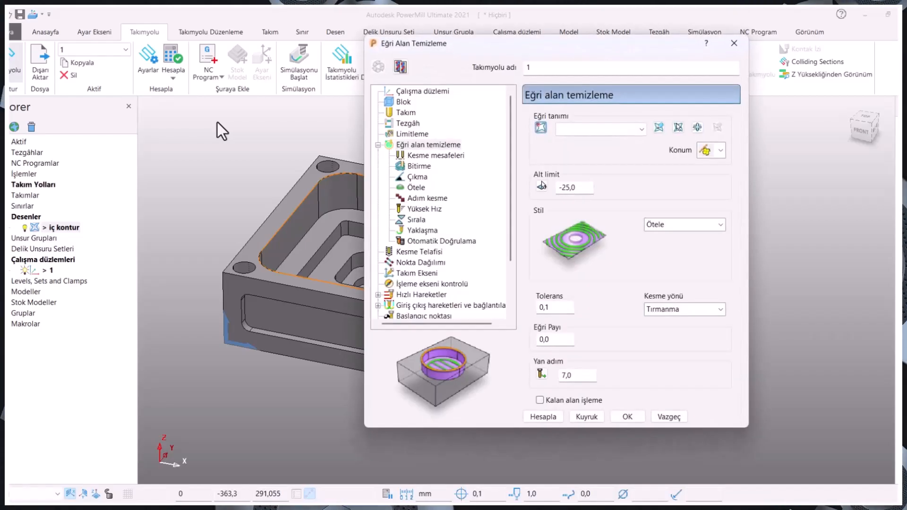
Step: Create a tip-radiused tool with 16 mm diameter, 0.8 mm tip radius and 60 mm length, named D16r0,8apkt, for the toolpath
{"action": "left_click", "coordinate": [422, 91]}
{"action": "left_click", "coordinate": [404, 102]}
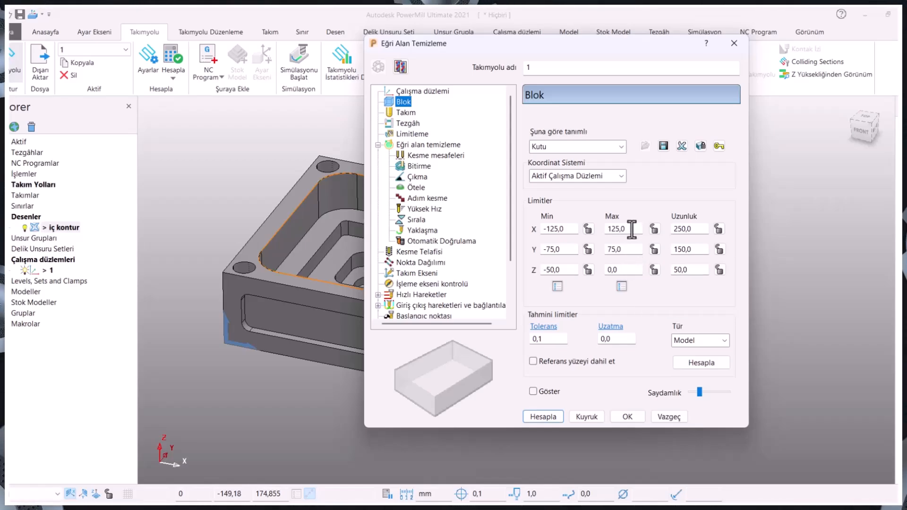
{"action": "left_click", "coordinate": [406, 113]}
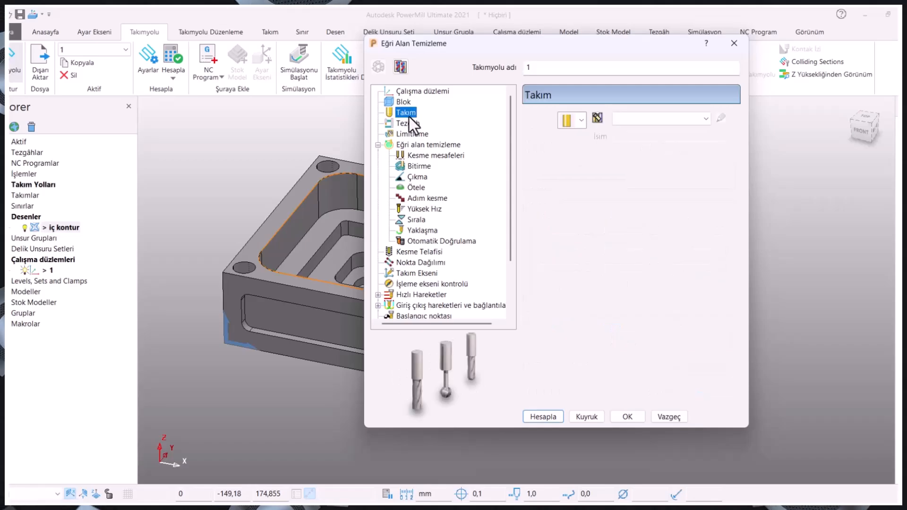
{"action": "left_click", "coordinate": [581, 120]}
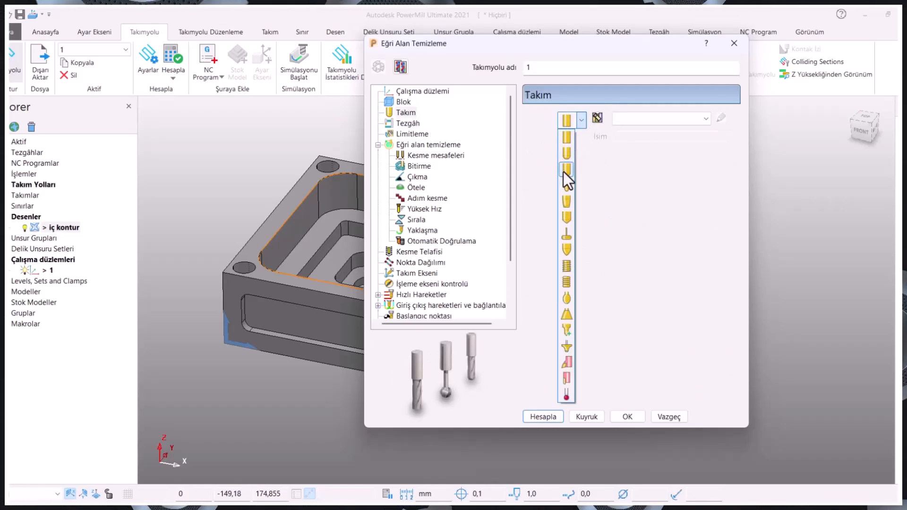
{"action": "left_click", "coordinate": [566, 170]}
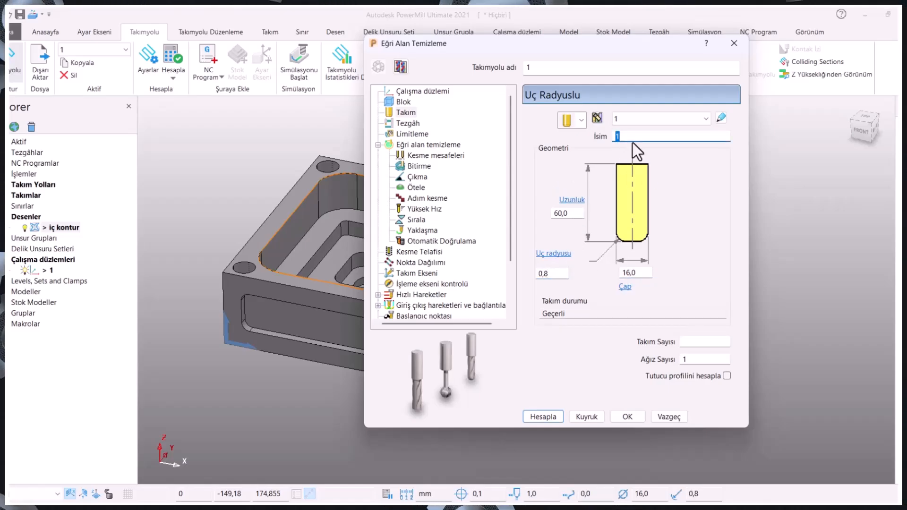
{"action": "type", "text": "r0,8"}
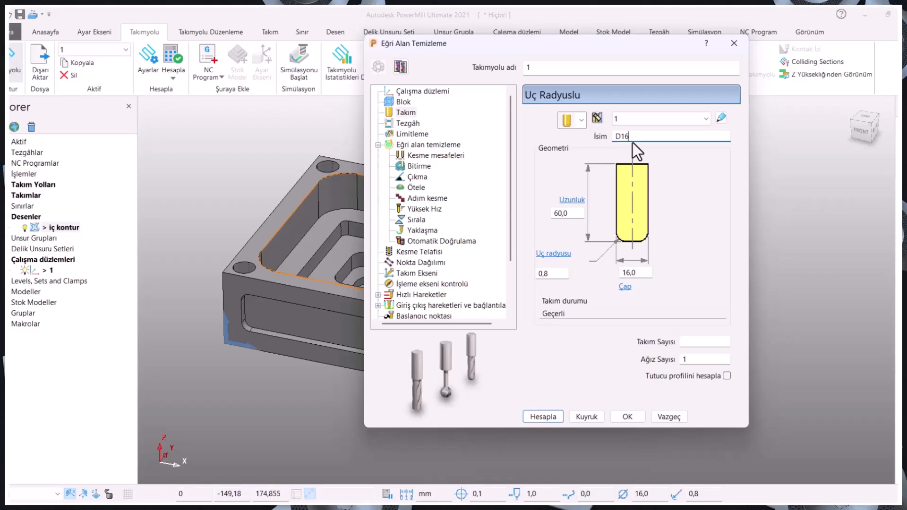
{"action": "type", "text": "apkt"}
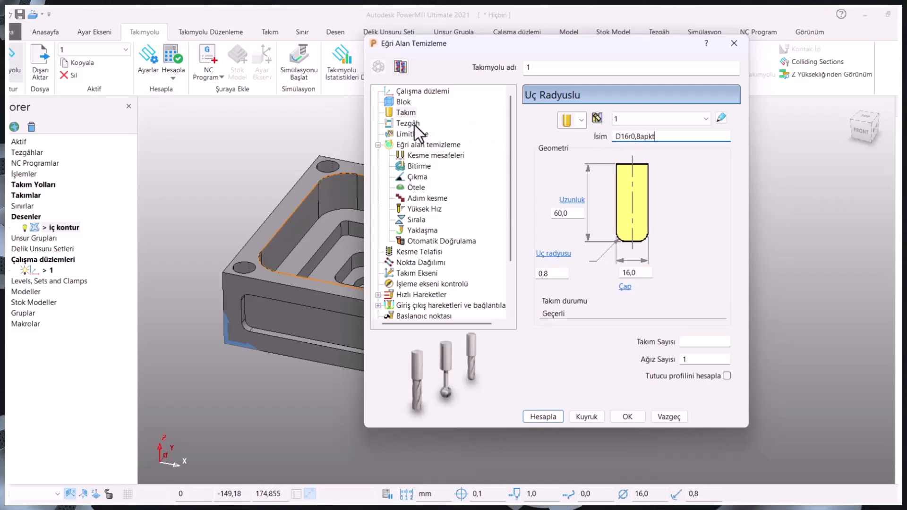
Step: Assign the iç kontur pattern as the toolpath's curve definition and pick the pocket floor as the lower limit, -25.0
{"action": "left_click", "coordinate": [407, 124]}
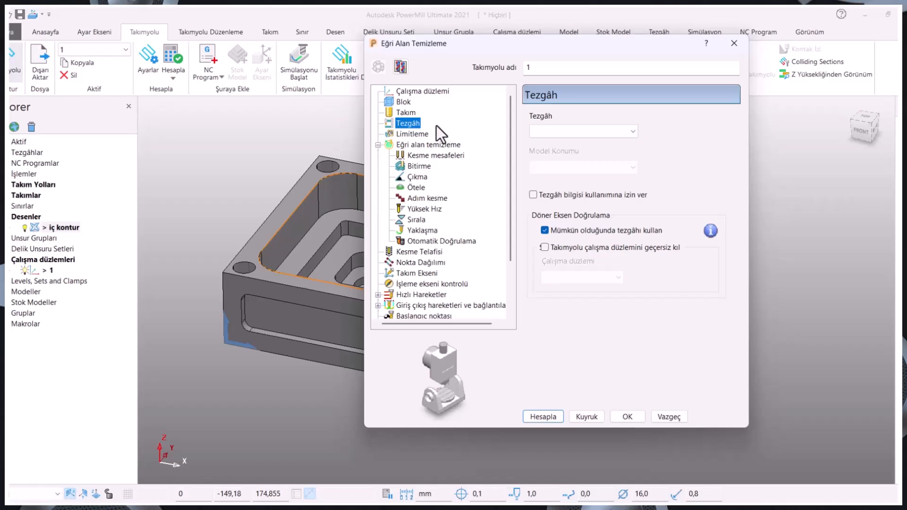
{"action": "left_click", "coordinate": [416, 134]}
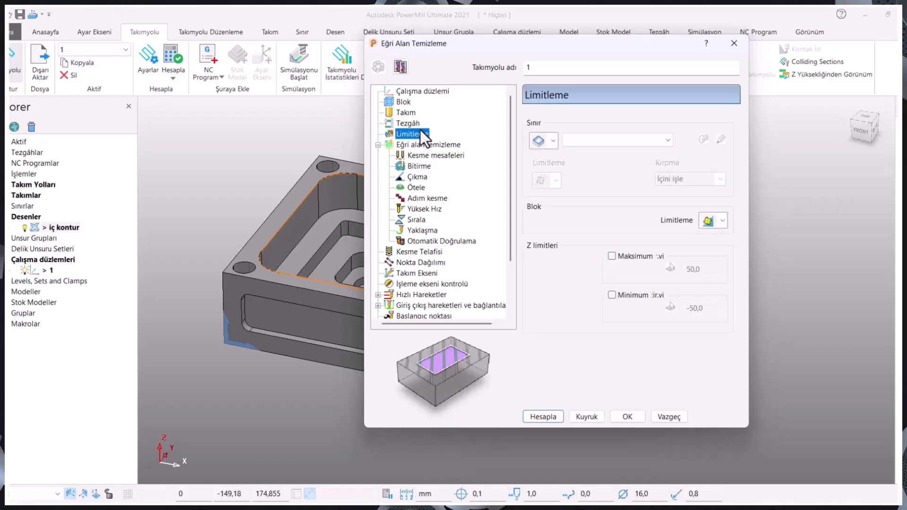
{"action": "left_click", "coordinate": [433, 144]}
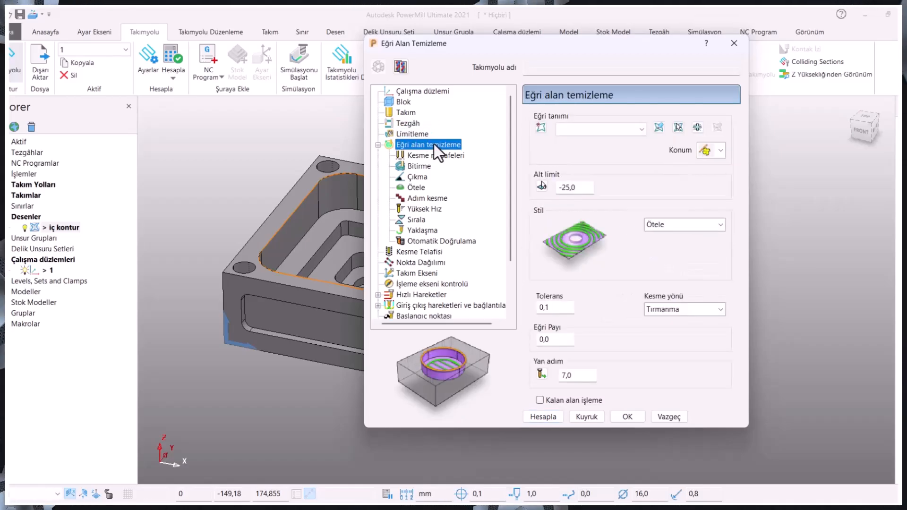
{"action": "left_click", "coordinate": [597, 129]}
{"action": "left_click", "coordinate": [596, 154]}
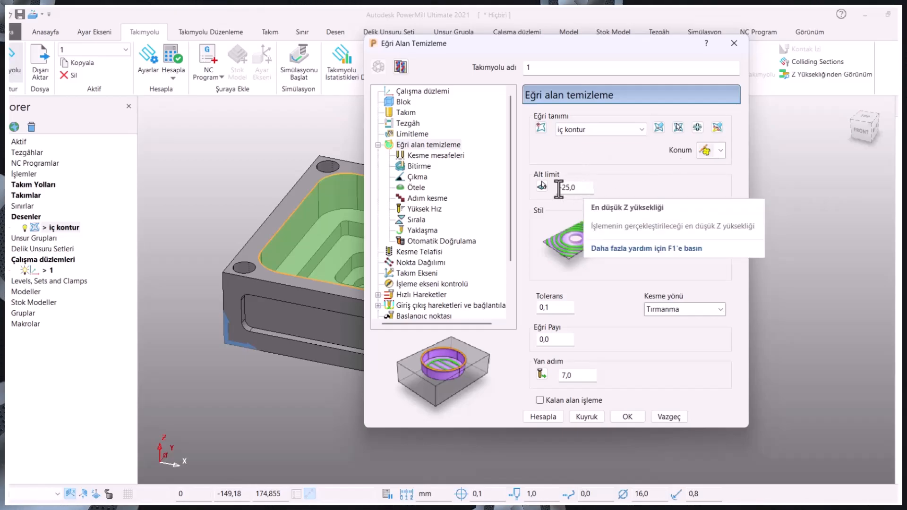
{"action": "left_click", "coordinate": [542, 185]}
{"action": "left_click", "coordinate": [401, 221]}
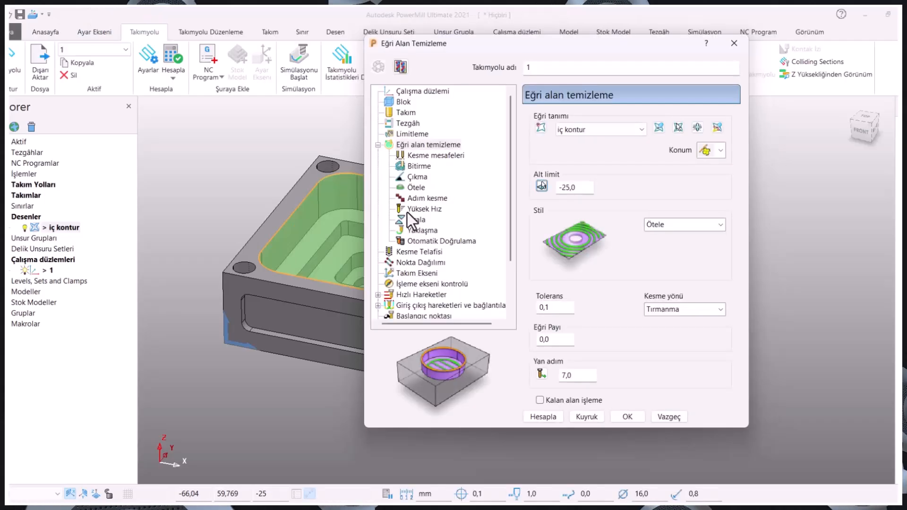
Step: Choose the Ötele (offset) style, set the stepover to 10 mm and open the cut distances settings
{"action": "left_click", "coordinate": [662, 224]}
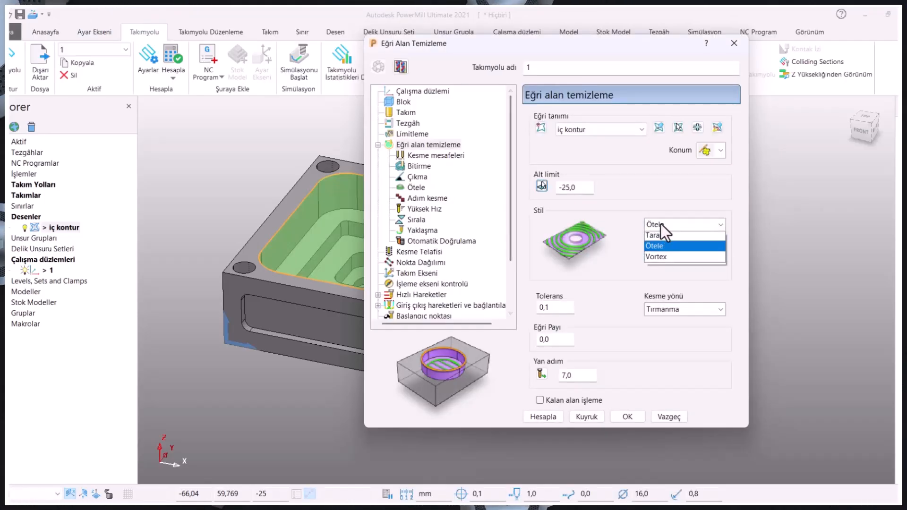
{"action": "left_click", "coordinate": [664, 238]}
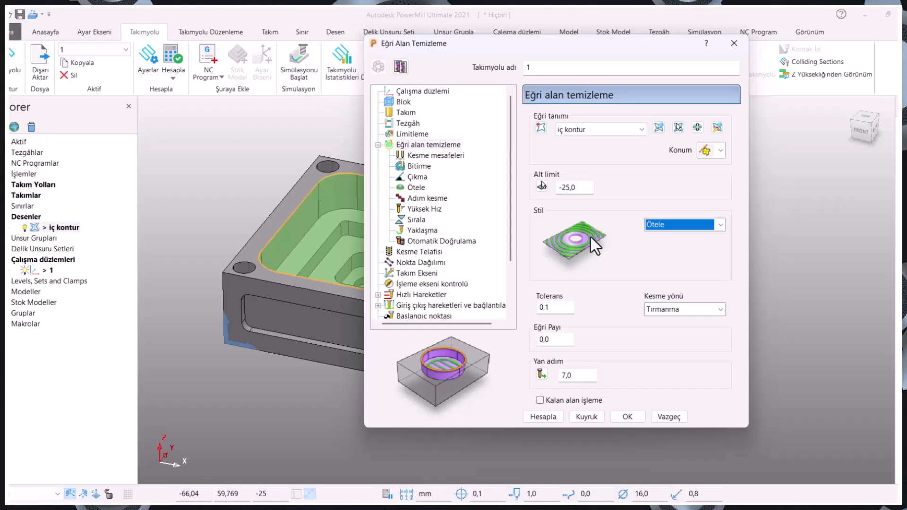
{"action": "double_click", "coordinate": [565, 375]}
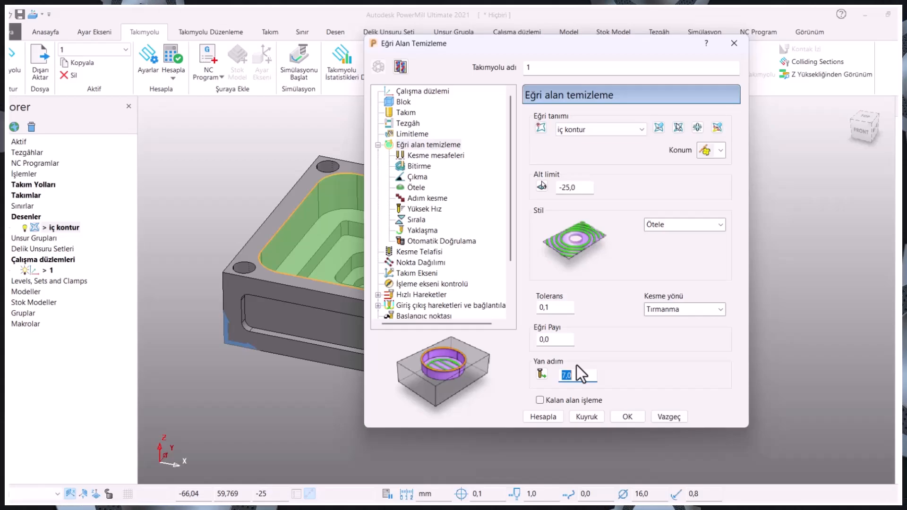
{"action": "type", "text": "12"}
{"action": "key", "text": "BackSpace"}
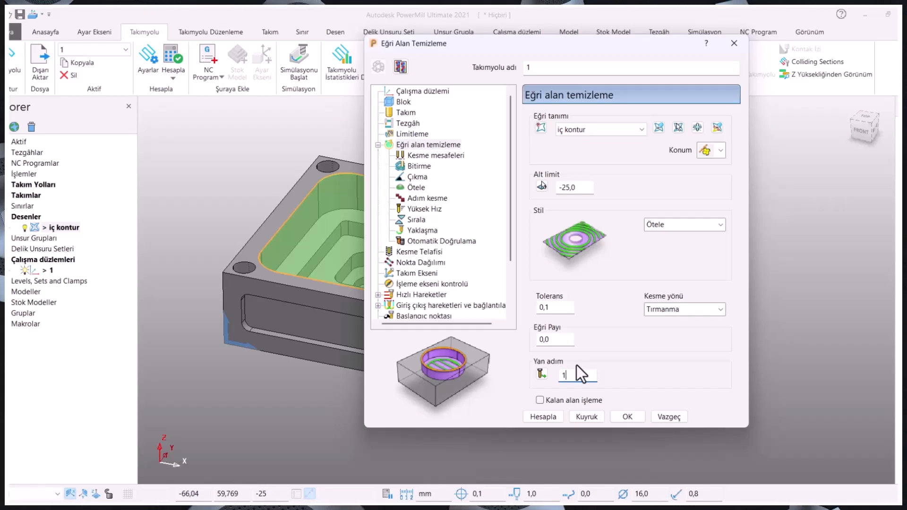
{"action": "type", "text": "0"}
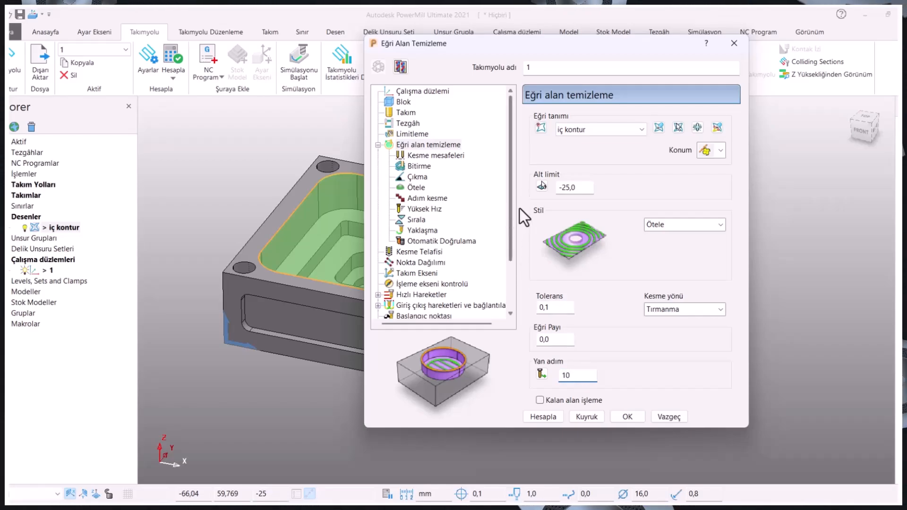
{"action": "left_click", "coordinate": [456, 156]}
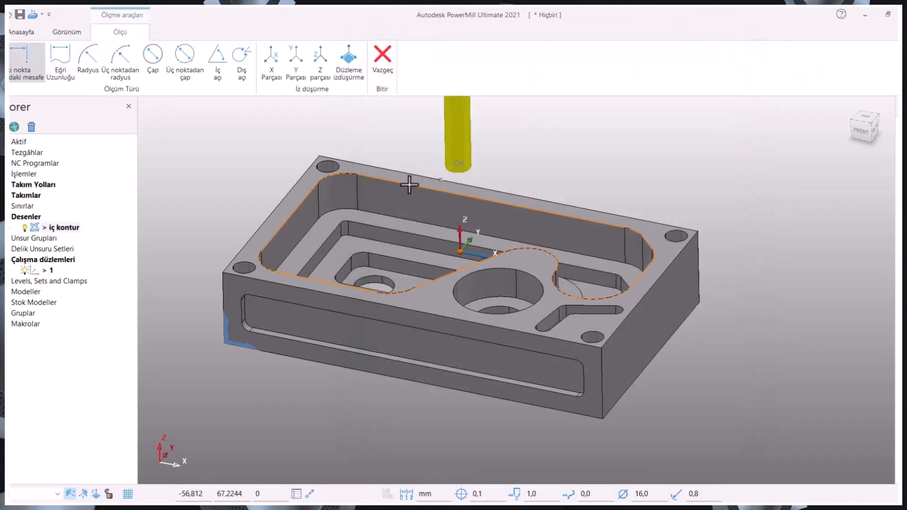
Step: Pick the pocket wall's vertical edge to set the stock depth to 25.0, with a stepdown of 0.4
{"action": "scroll", "coordinate": [350, 178], "scroll_direction": "up", "scroll_amount": 5}
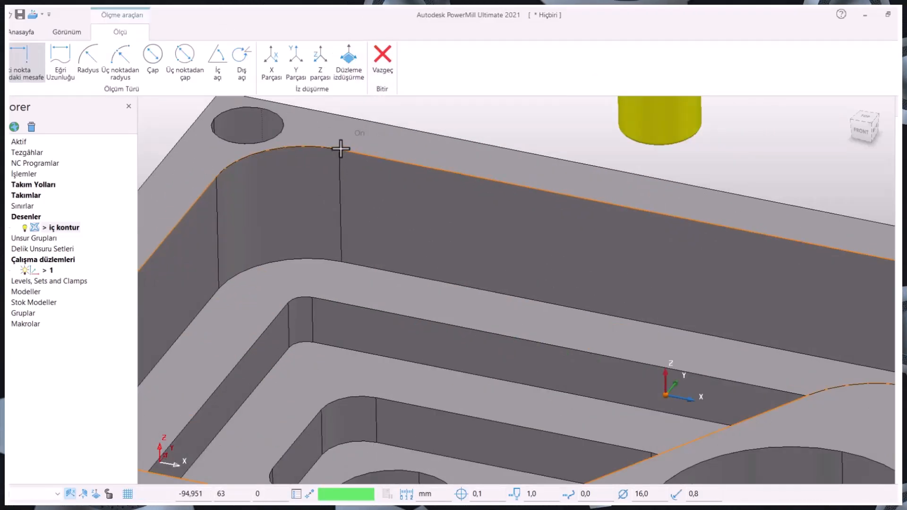
{"action": "left_click", "coordinate": [341, 156]}
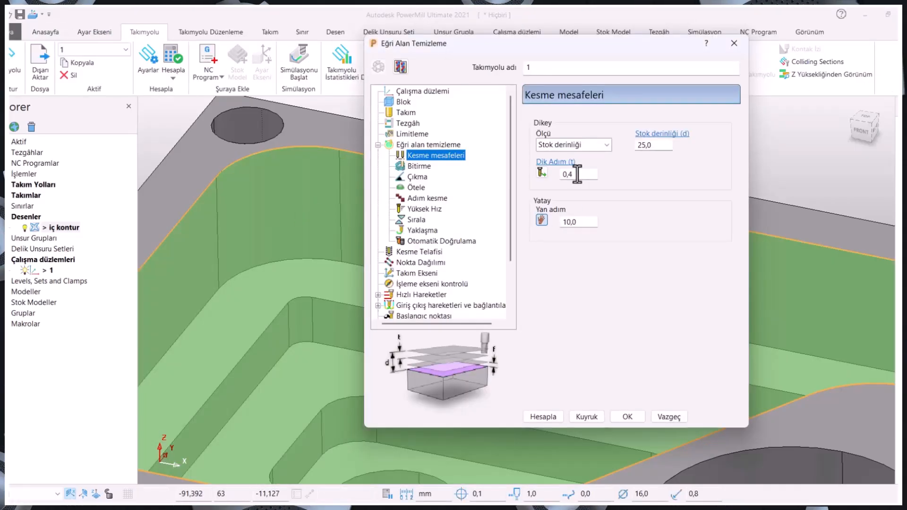
{"action": "double_click", "coordinate": [577, 174]}
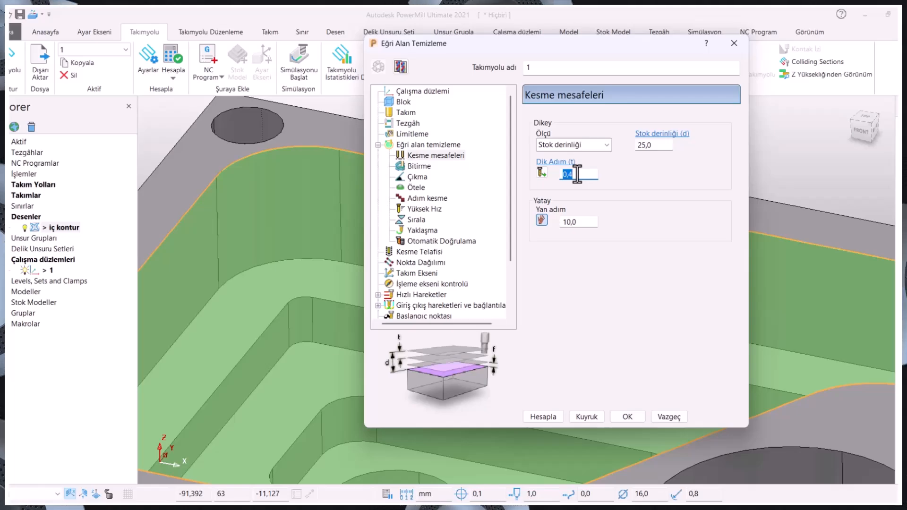
Step: Calculate the curve area clearance toolpath, acknowledge the plunge warning and close the strategy settings
{"action": "left_click", "coordinate": [547, 414]}
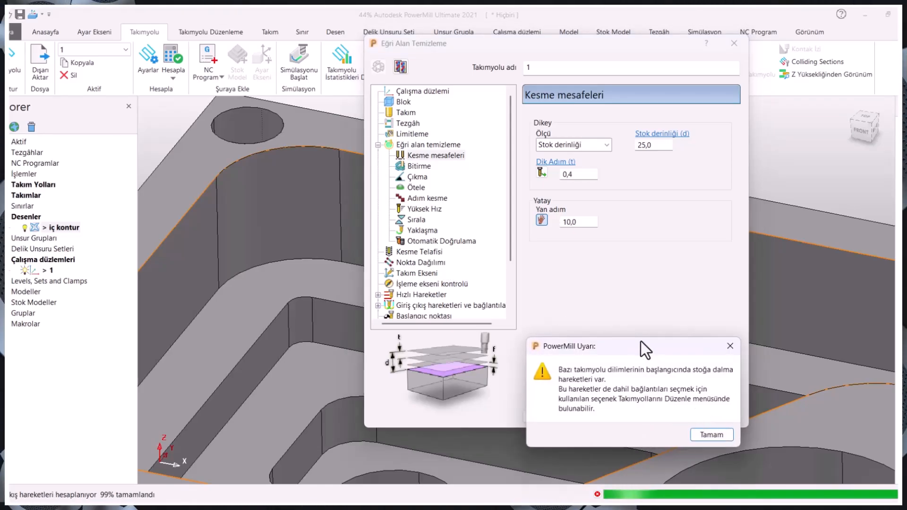
{"action": "left_click_drag", "start_coordinate": [641, 342], "coordinate": [620, 286]}
{"action": "left_click", "coordinate": [688, 375]}
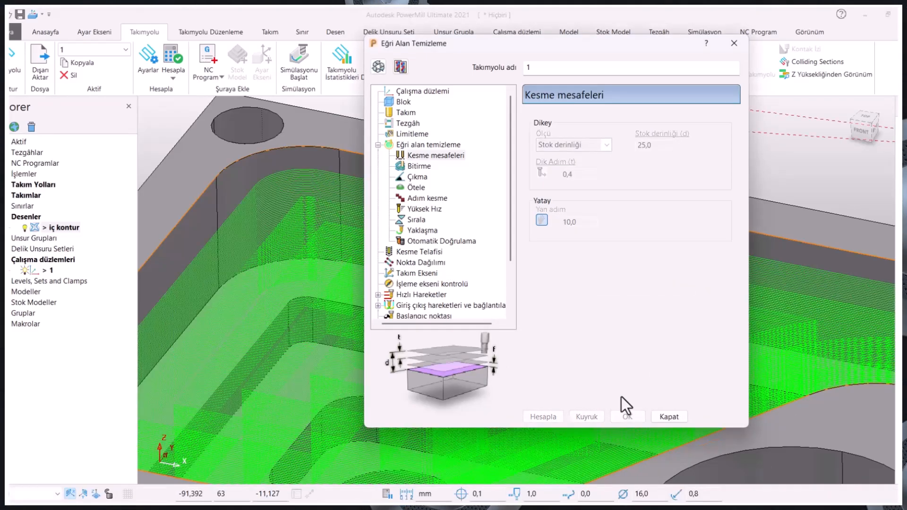
{"action": "left_click", "coordinate": [672, 417]}
Step: Examine the calculated clearance passes and link moves inside the pocket, both close up and across the whole part
{"action": "scroll", "coordinate": [584, 296], "scroll_direction": "down", "scroll_amount": 8}
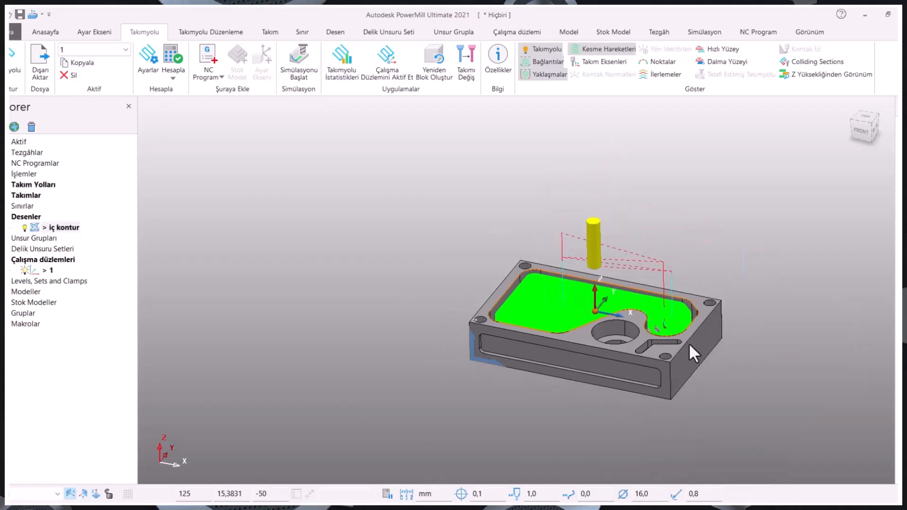
{"action": "scroll", "coordinate": [689, 343], "scroll_direction": "up", "scroll_amount": 3}
{"action": "middle_click_drag", "start_coordinate": [597, 289], "coordinate": [537, 293]}
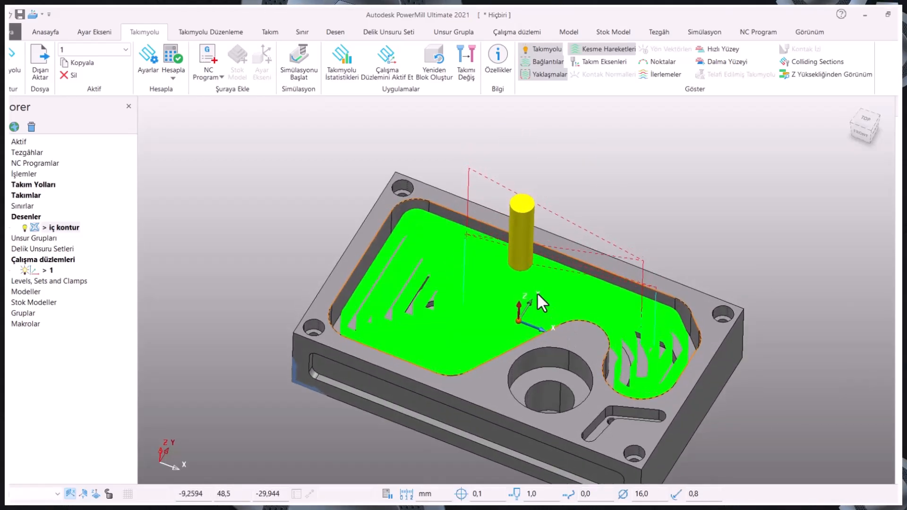
{"action": "scroll", "coordinate": [548, 305], "scroll_direction": "up", "scroll_amount": 6}
{"action": "scroll", "coordinate": [532, 301], "scroll_direction": "down", "scroll_amount": 4}
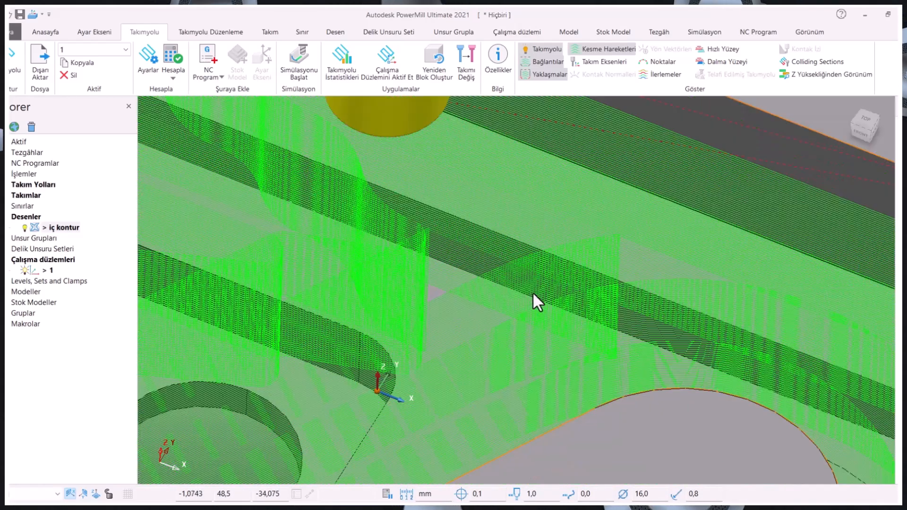
{"action": "scroll", "coordinate": [530, 298], "scroll_direction": "down", "scroll_amount": 3}
{"action": "middle_click_drag", "start_coordinate": [515, 348], "coordinate": [574, 265]}
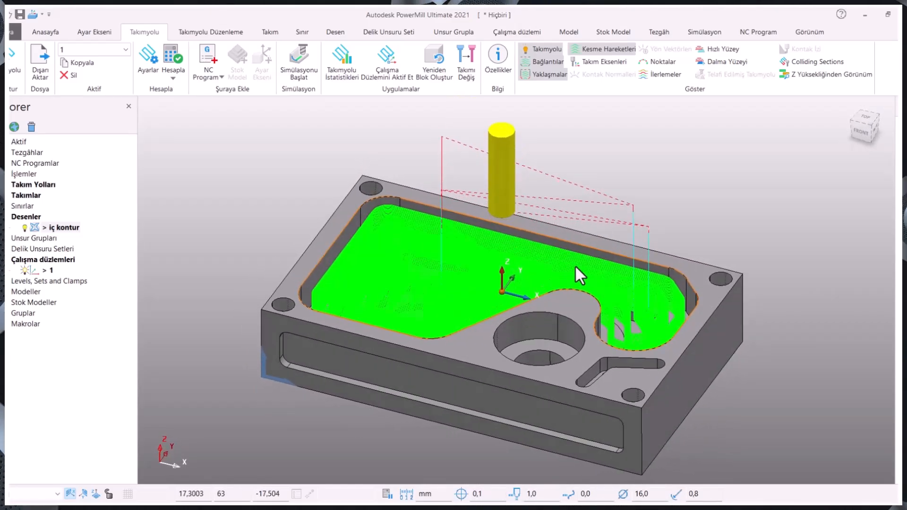